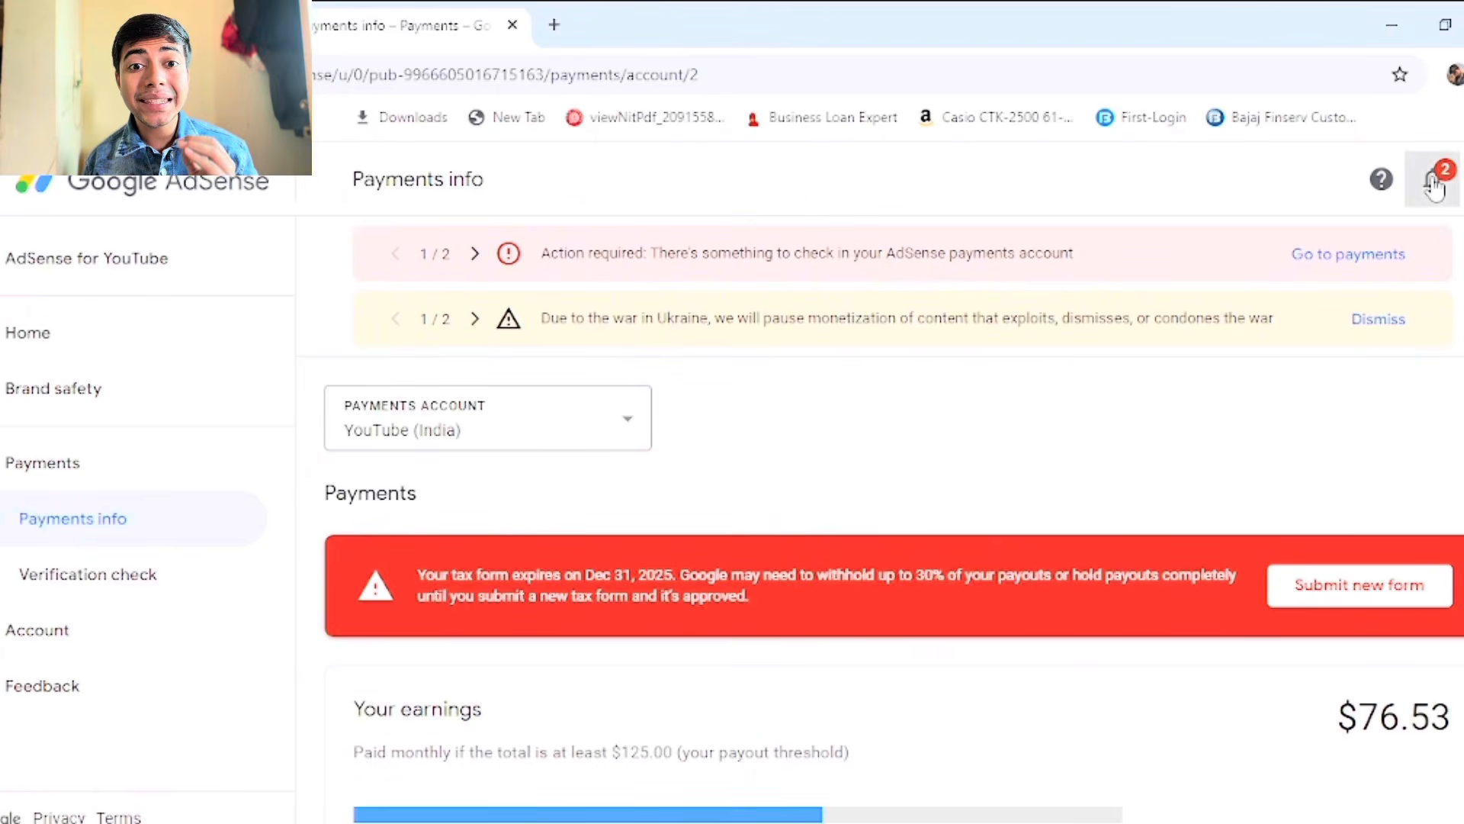
Check the account notifications and open the payments info of the AdSense (India) payments account from the action-required alert
{"action": "left_click", "coordinate": [1433, 182]}
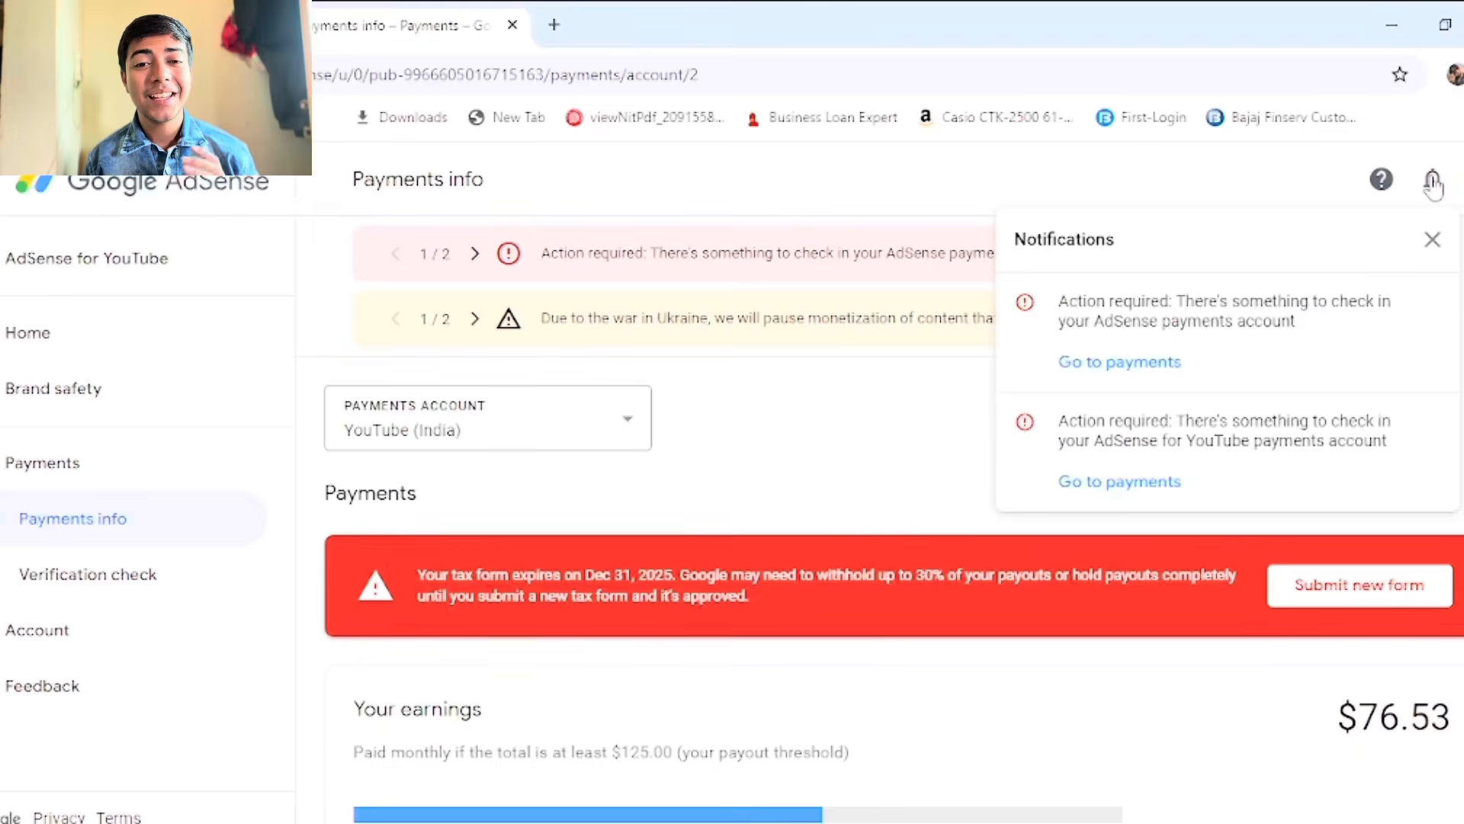
{"action": "left_click", "coordinate": [1433, 183]}
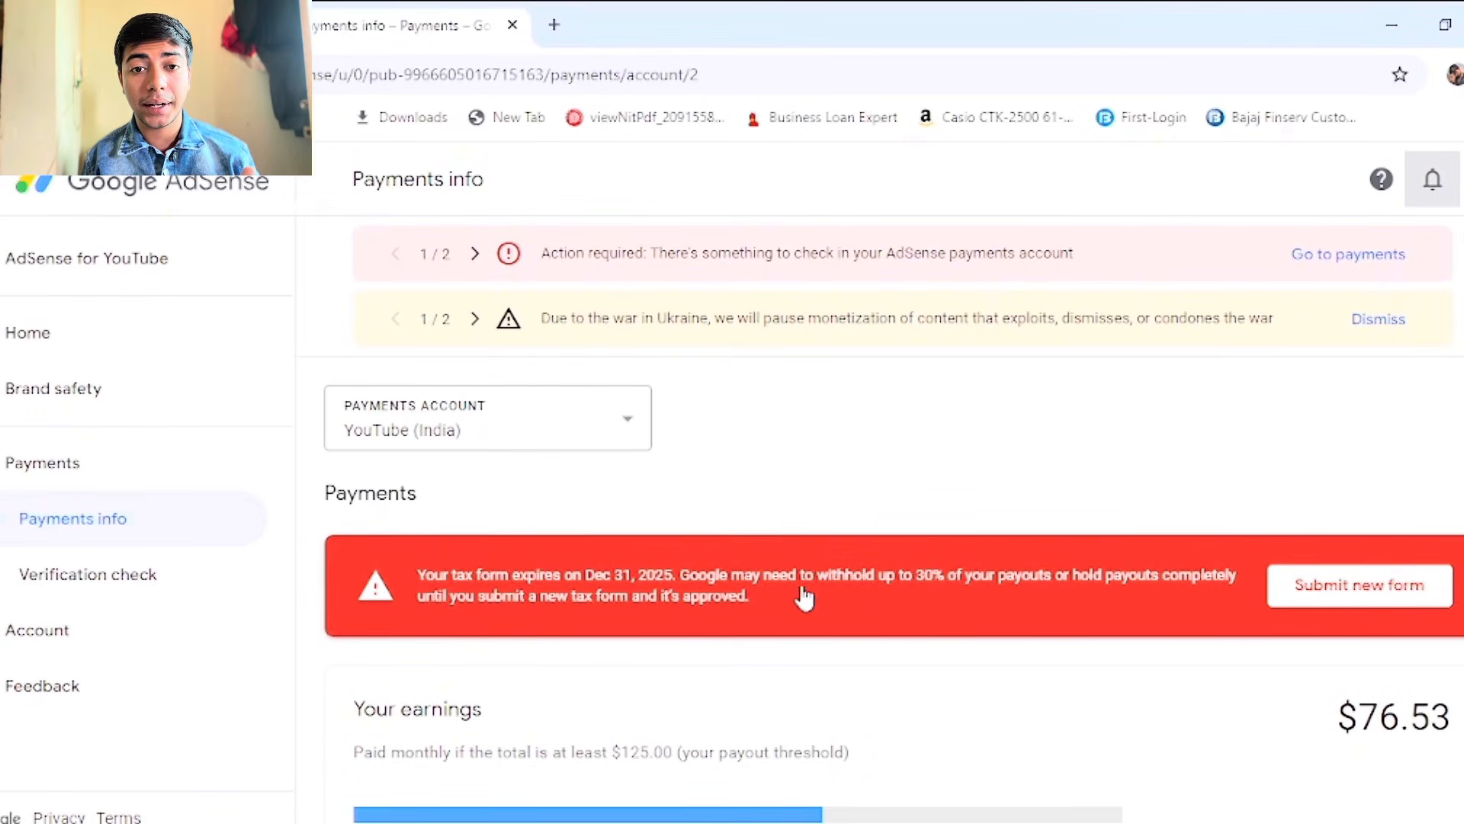
{"action": "left_click", "coordinate": [1362, 586]}
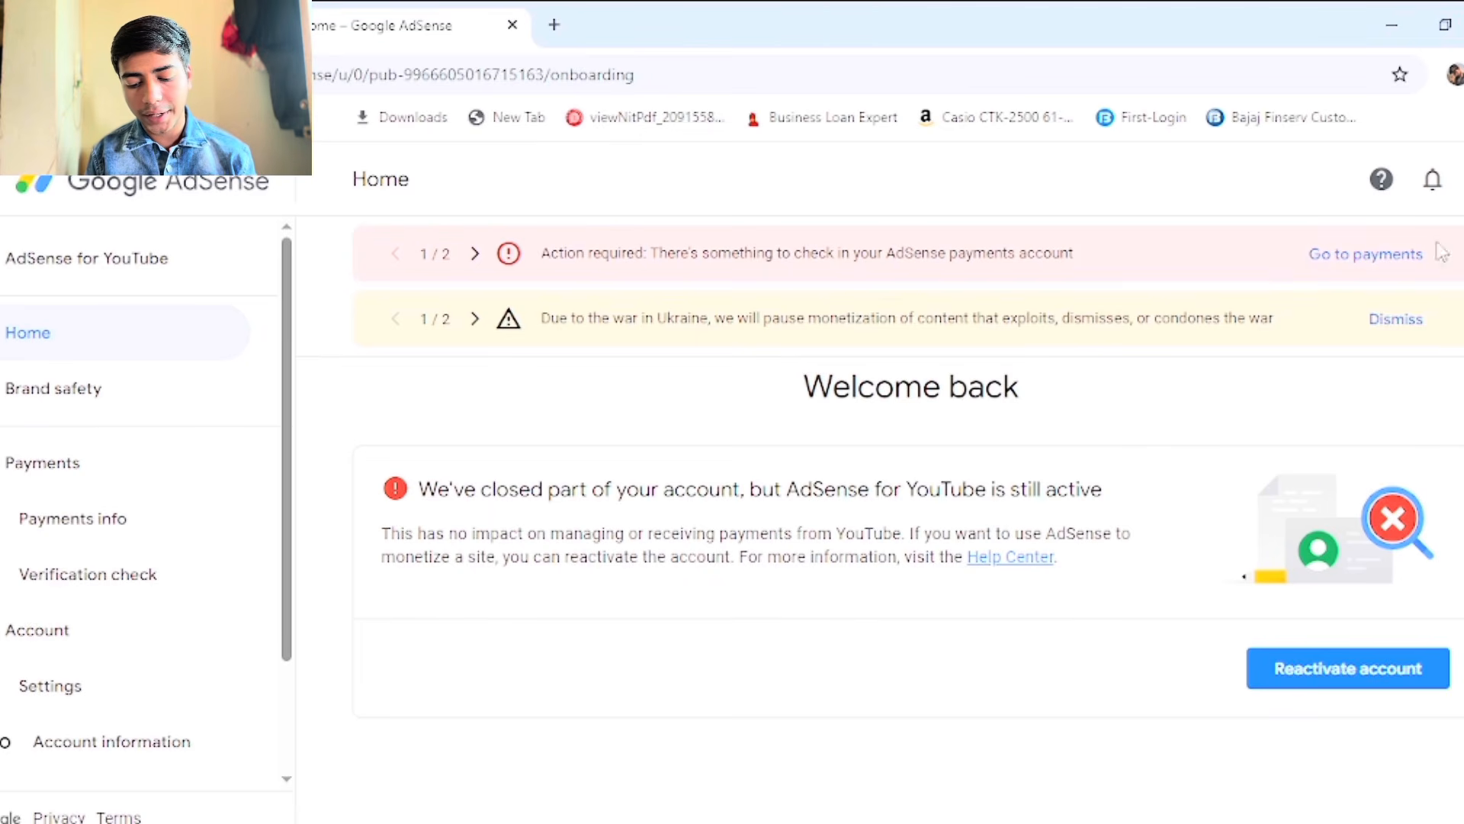
{"action": "left_click", "coordinate": [1354, 259]}
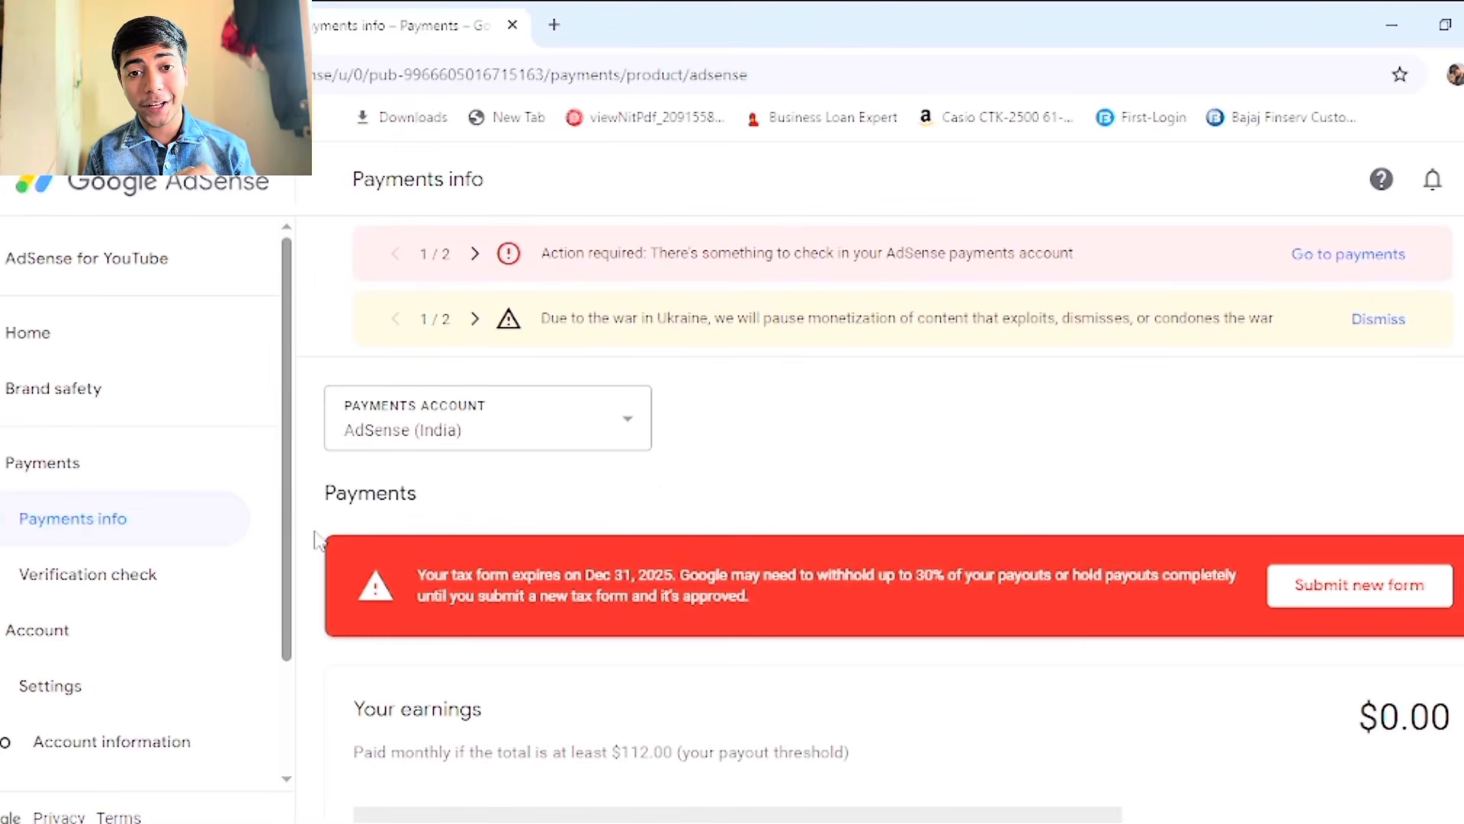
Start a new tax form from the tax form expiry alert, agreeing to remove the previously submitted form
{"action": "left_click", "coordinate": [1373, 601]}
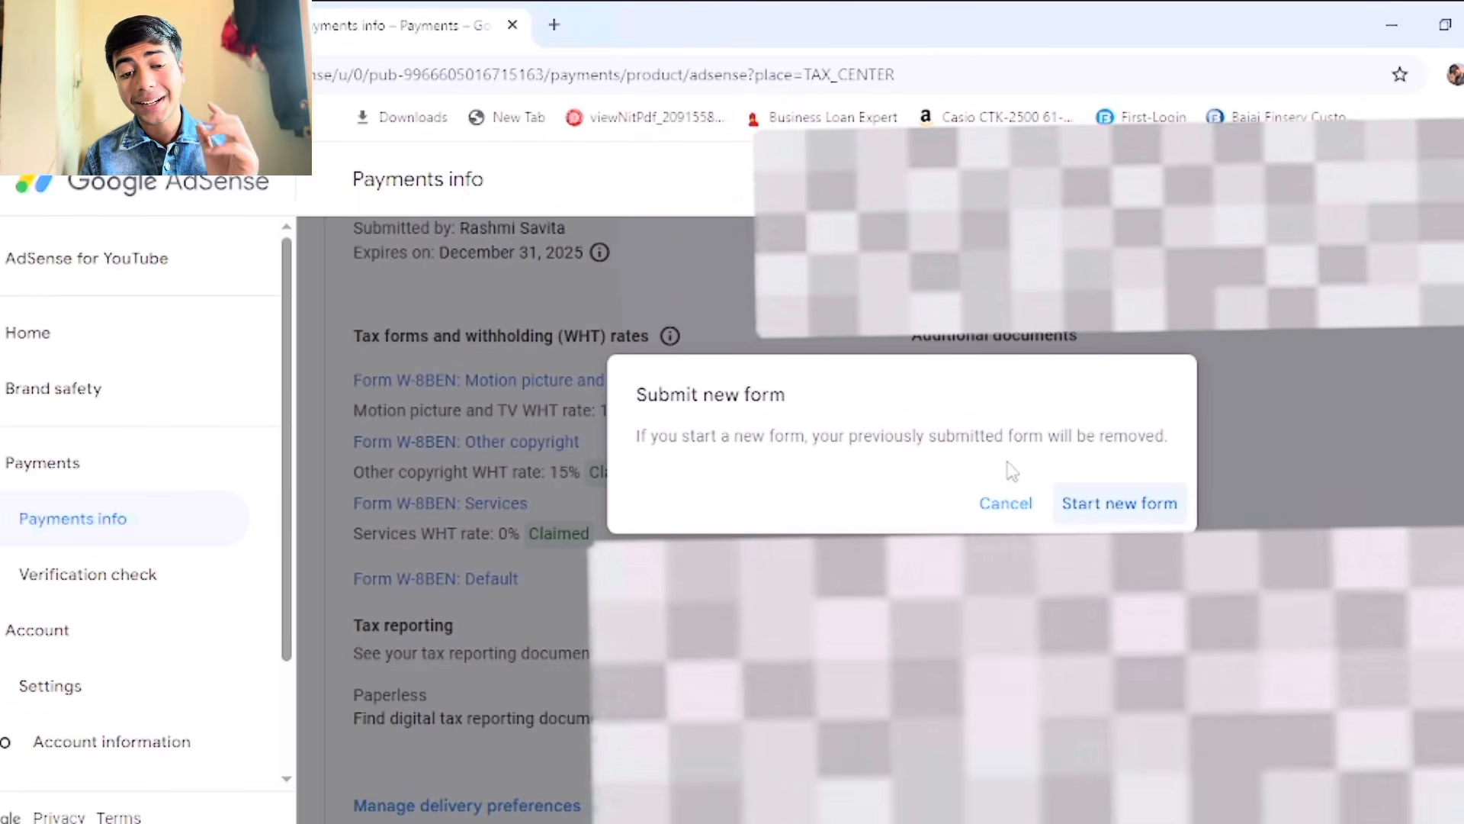
{"action": "left_click", "coordinate": [1113, 508]}
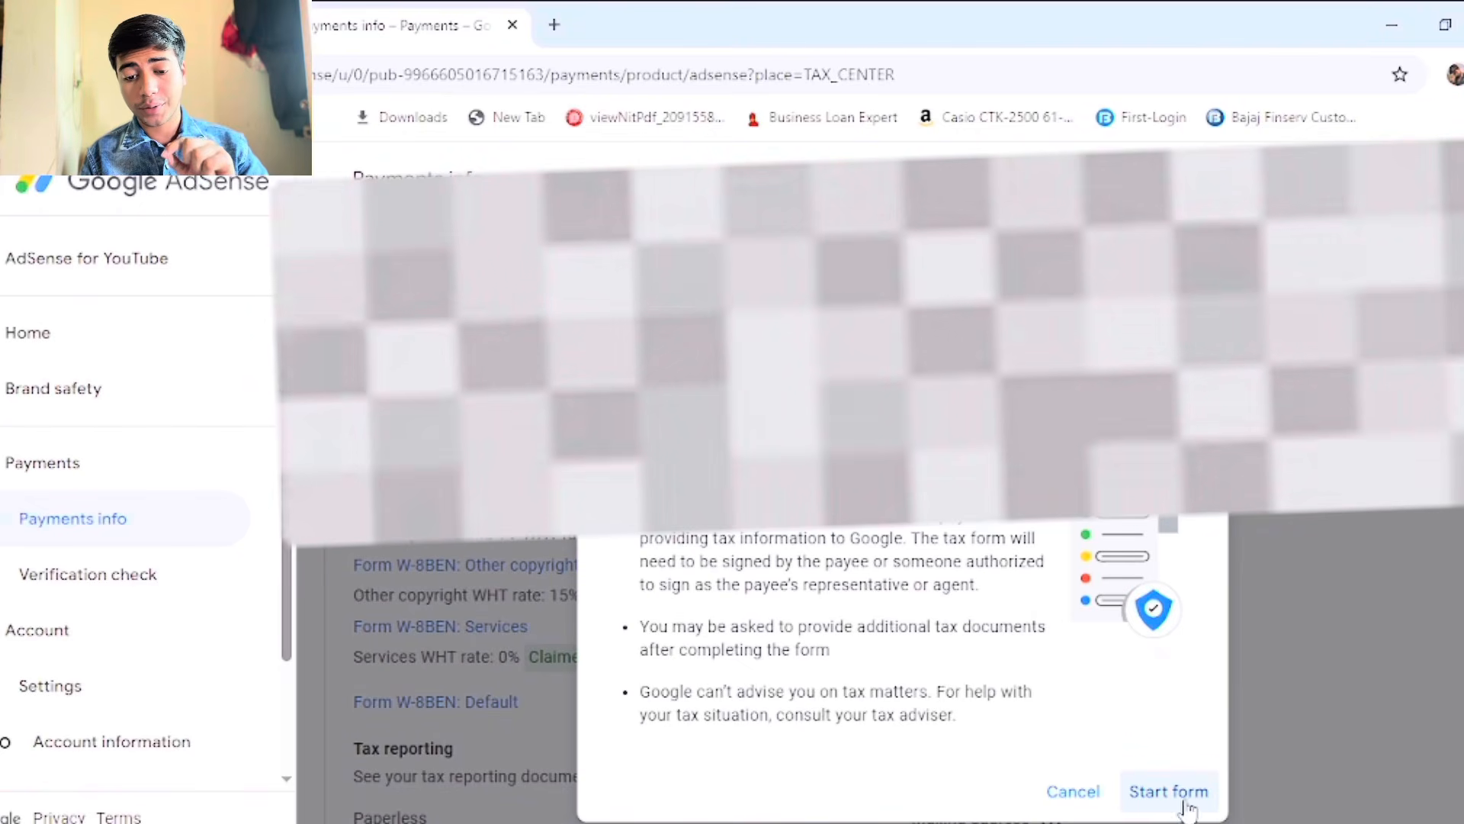
{"action": "left_click", "coordinate": [1175, 793]}
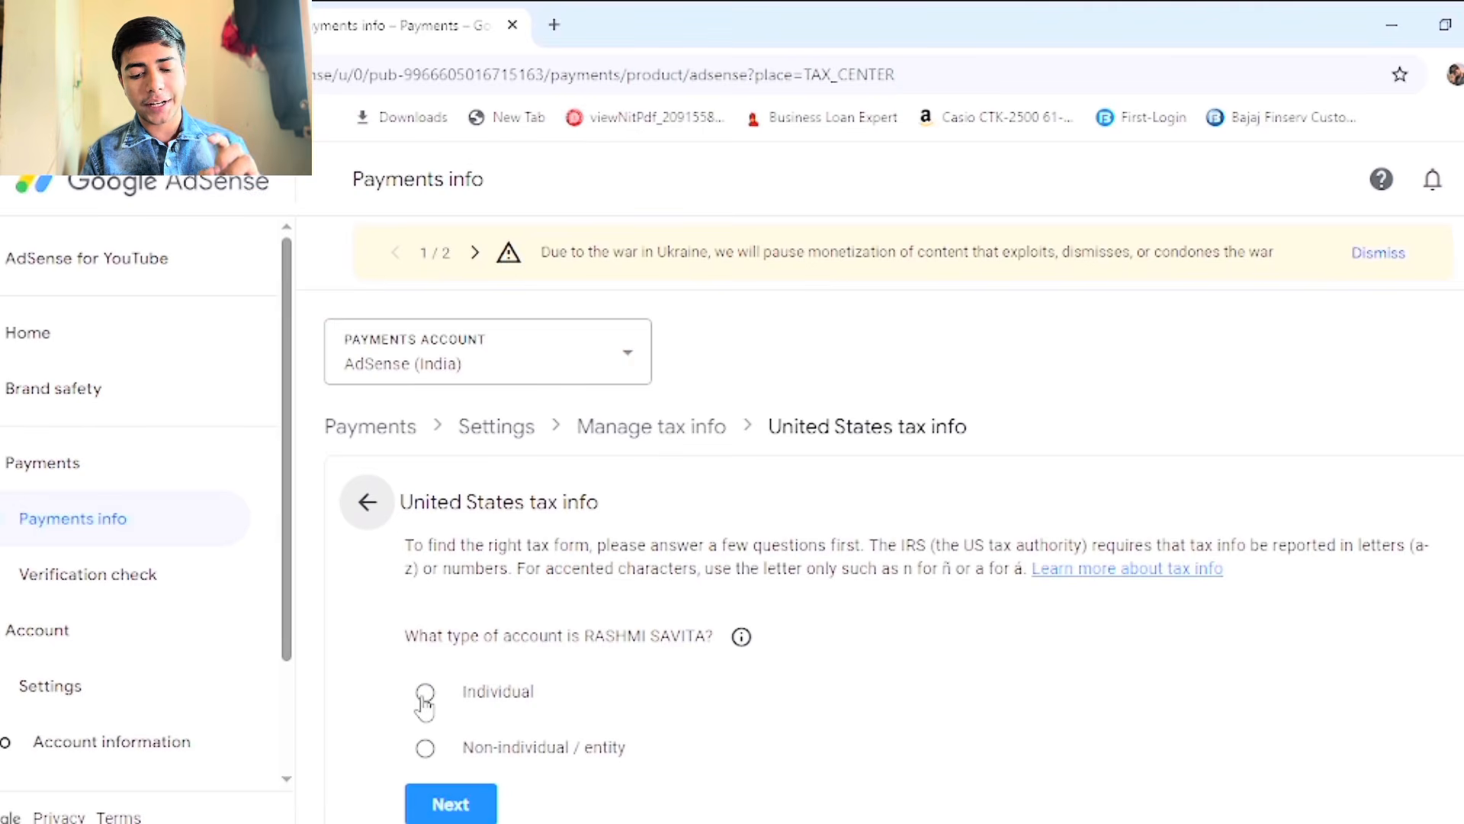
Set the account type to Individual and answer No to being a citizen or resident of the United States
{"action": "left_click", "coordinate": [423, 694]}
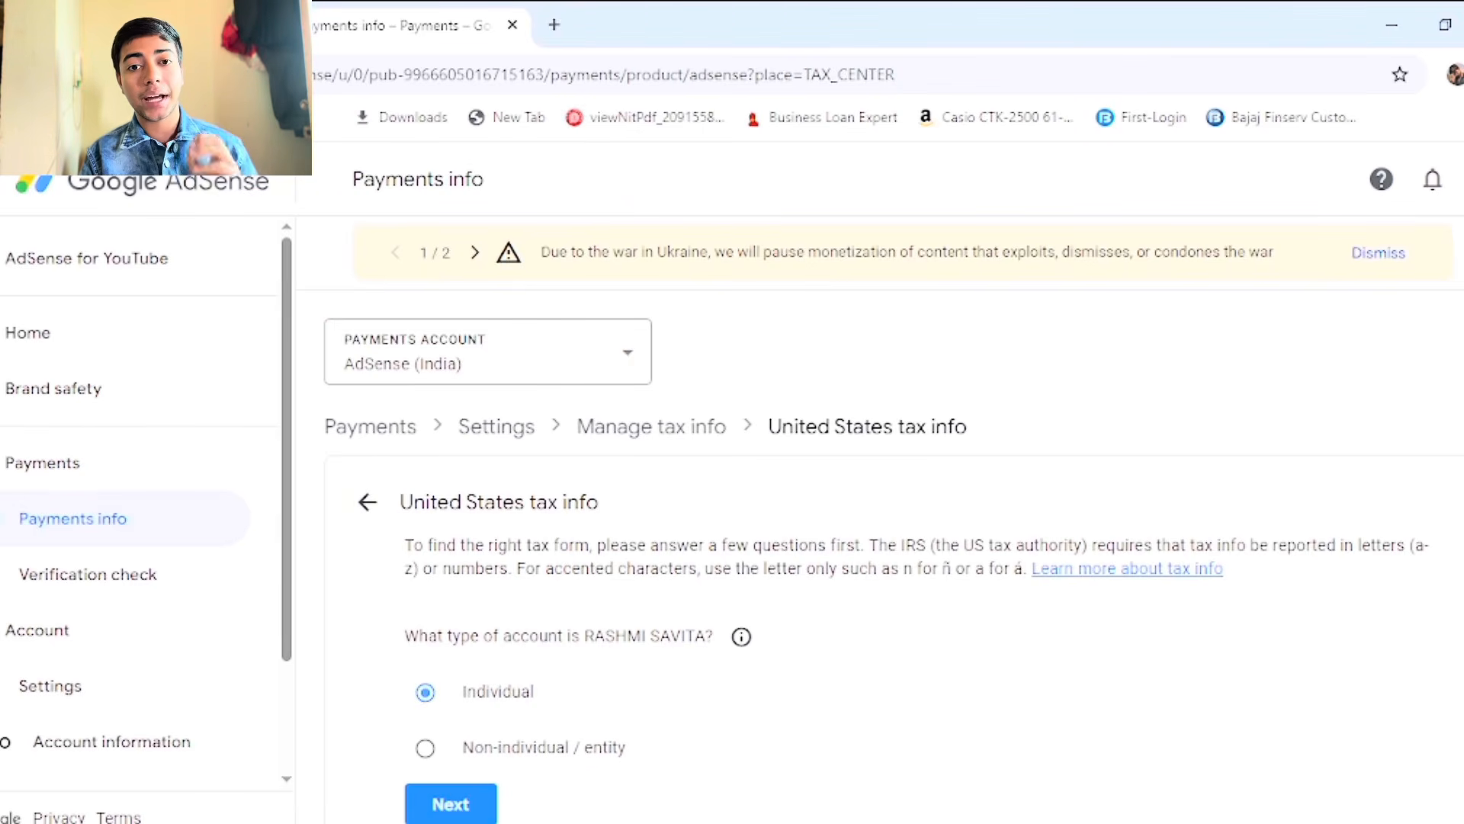
{"action": "left_click", "coordinate": [451, 804]}
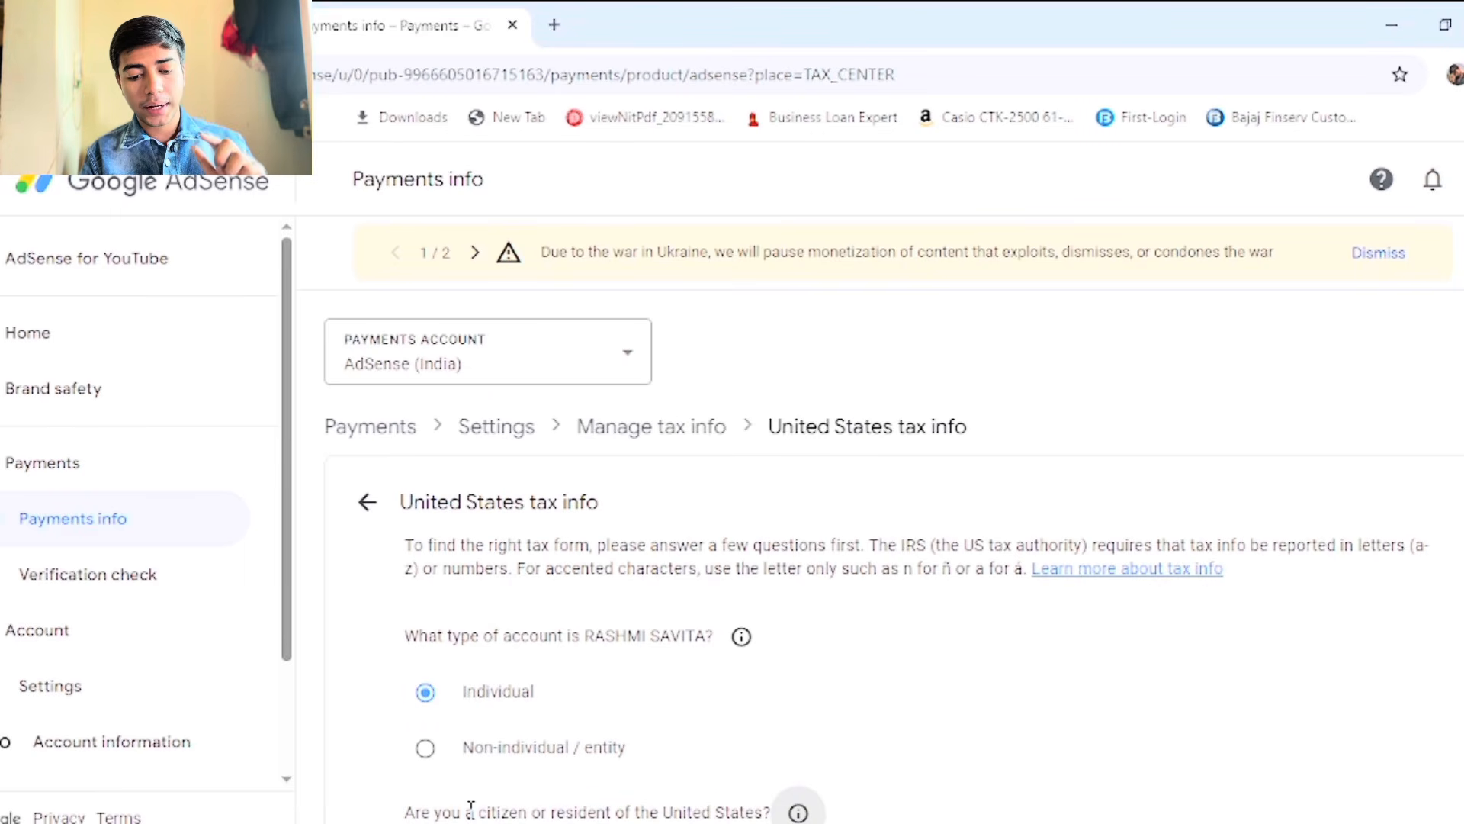
{"action": "scroll", "coordinate": [877, 519], "scroll_direction": "down", "scroll_amount": 2}
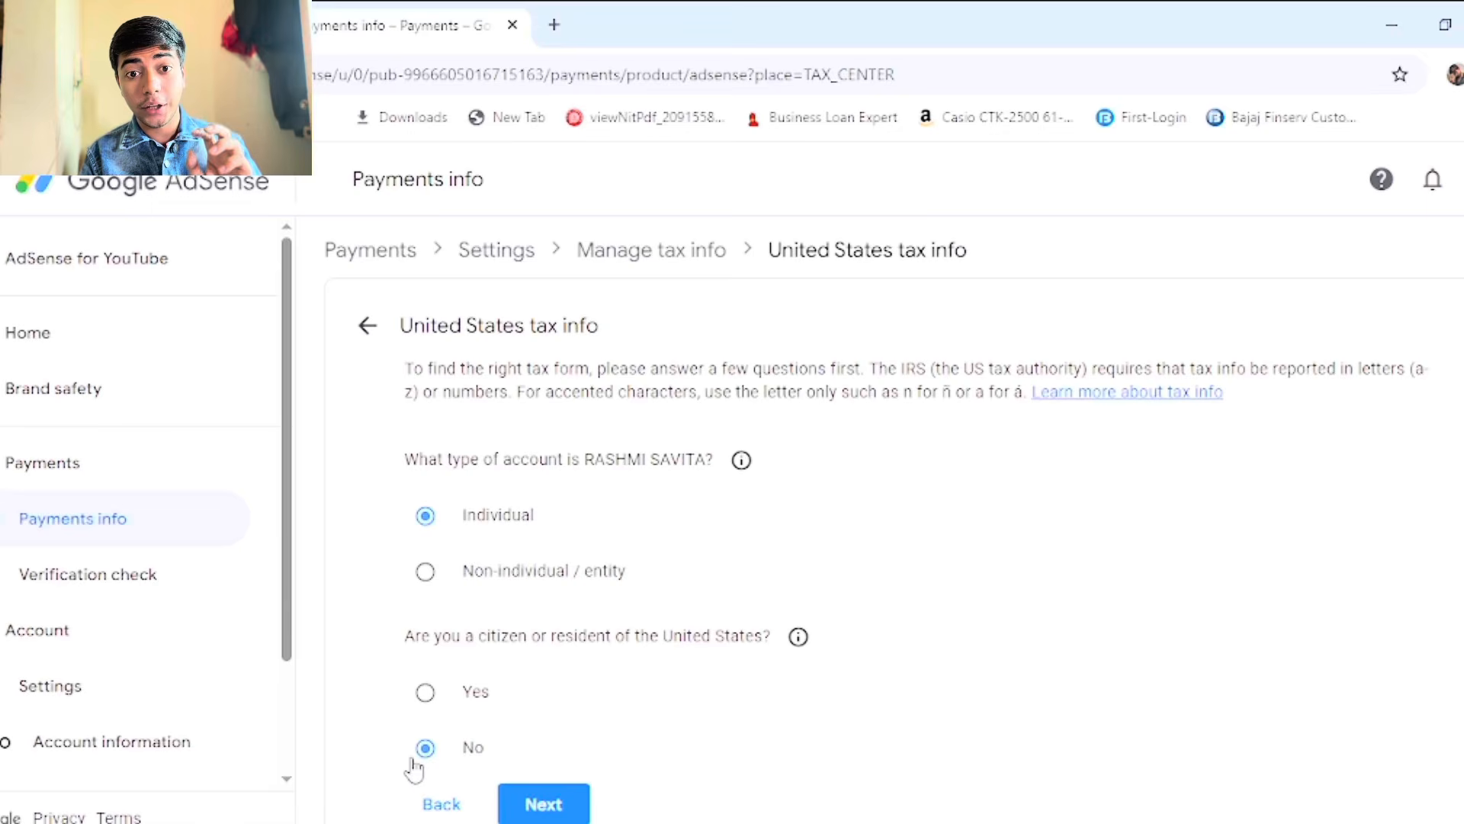
{"action": "left_click", "coordinate": [545, 805]}
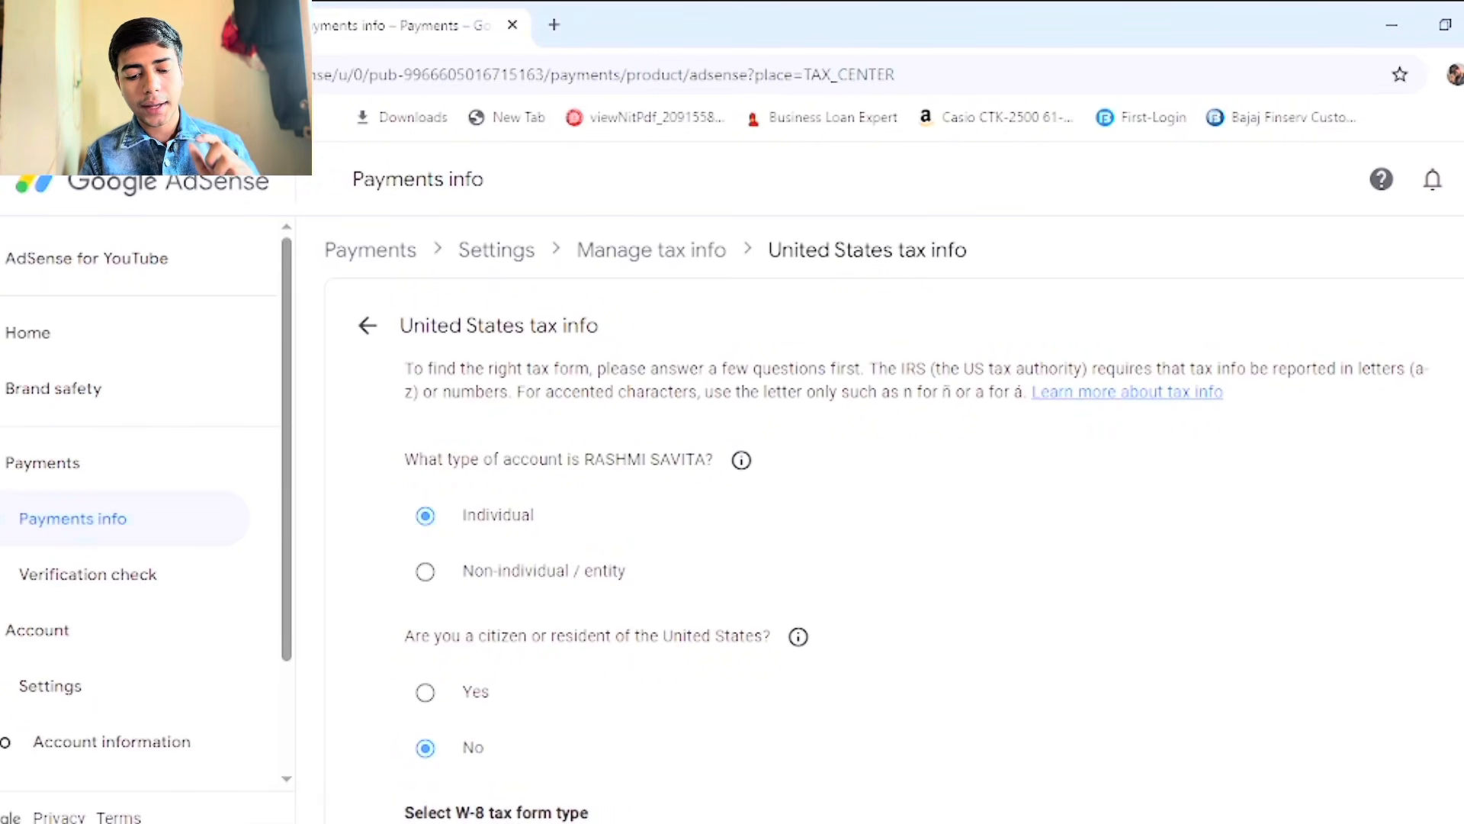
Choose W-8BEN as the W-8 tax form type and start that form
{"action": "scroll", "coordinate": [892, 519], "scroll_direction": "down", "scroll_amount": 2}
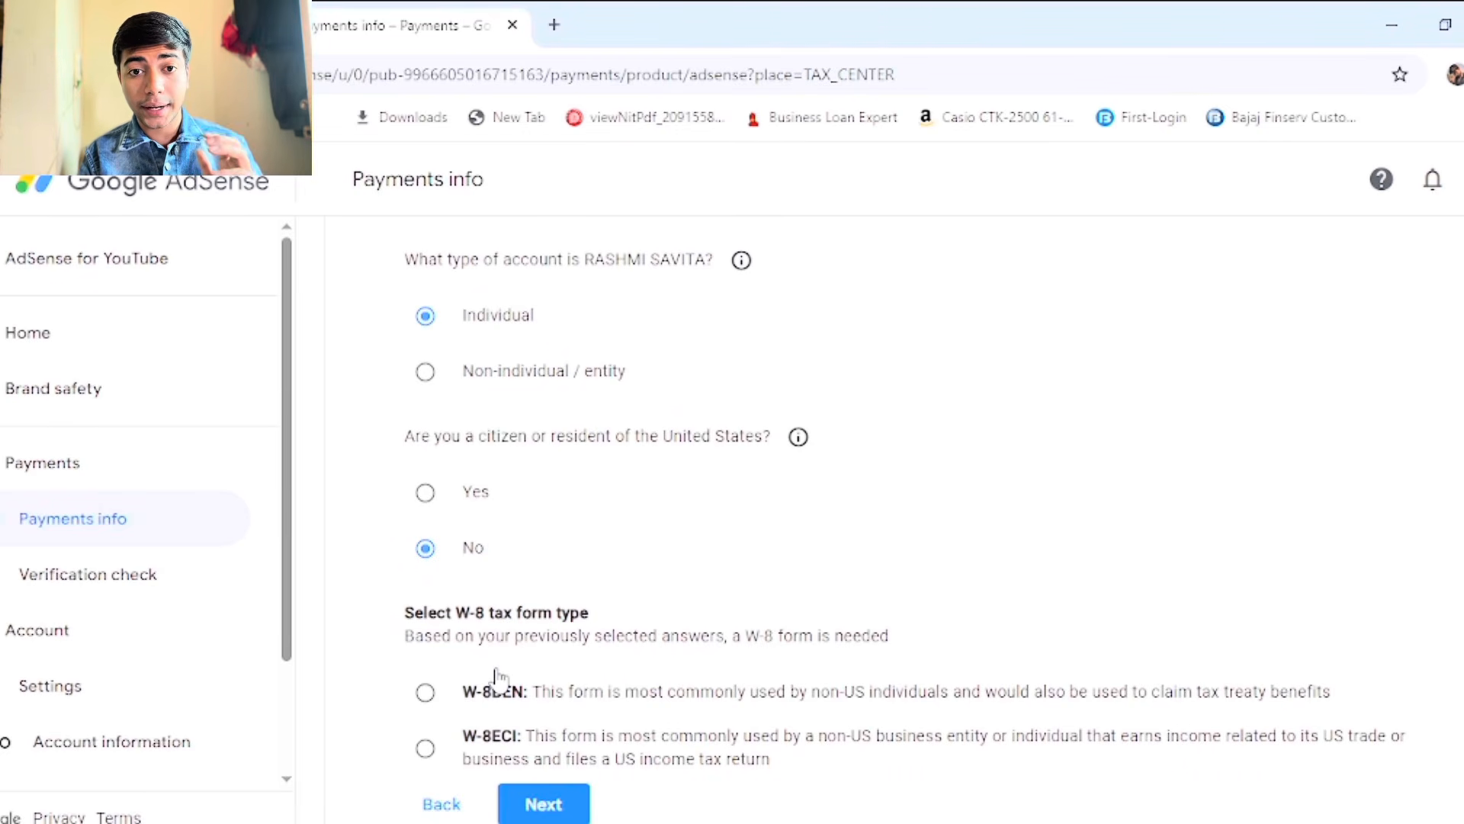
{"action": "left_click", "coordinate": [427, 694]}
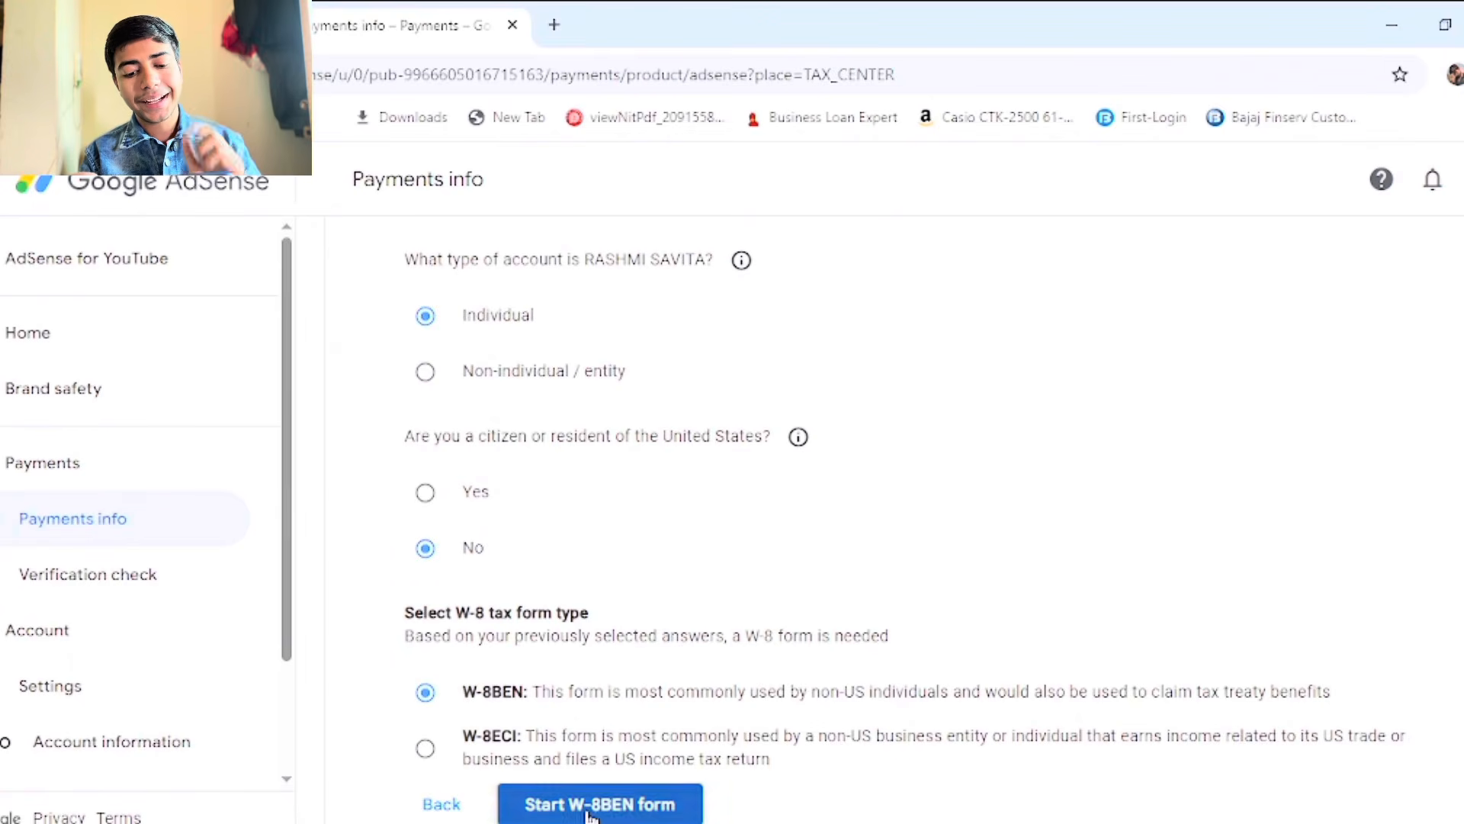
{"action": "left_click", "coordinate": [690, 797]}
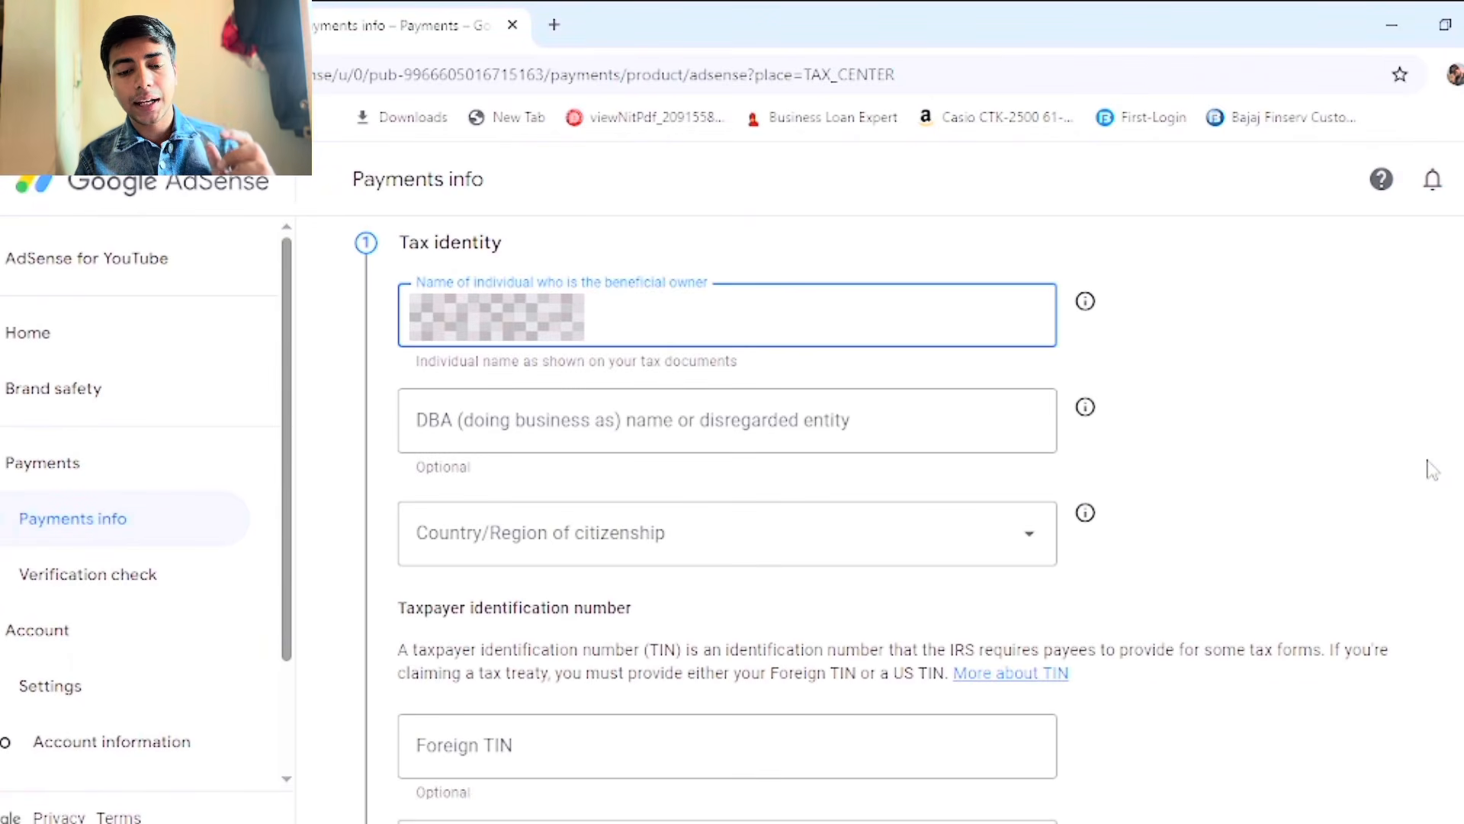
Complete the tax identity section with India as country of citizenship and the taxpayer identification number as Foreign TIN
{"action": "scroll", "coordinate": [602, 516], "scroll_direction": "down", "scroll_amount": 1}
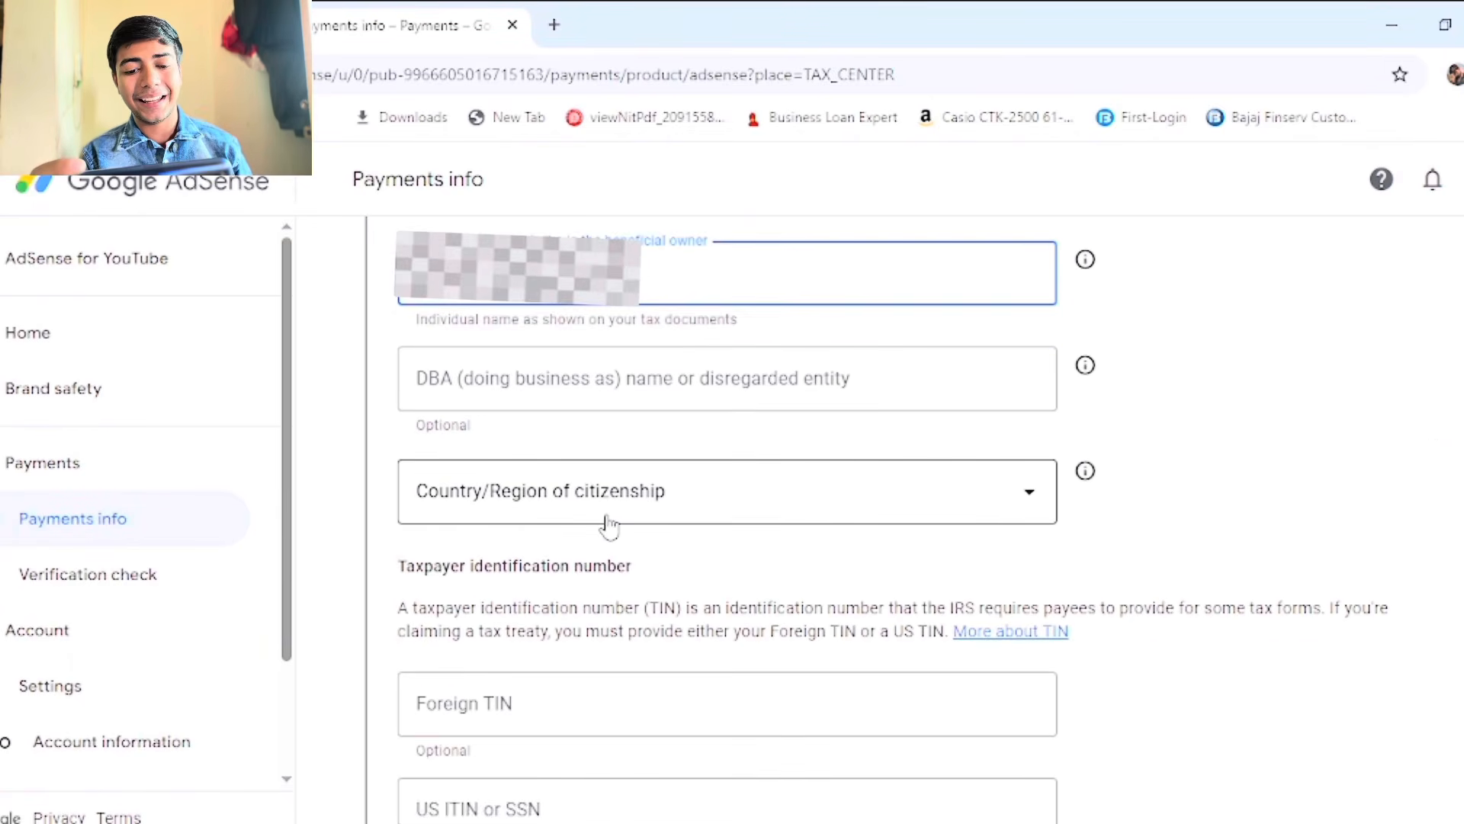
{"action": "left_click", "coordinate": [601, 516]}
{"action": "left_click", "coordinate": [523, 758]}
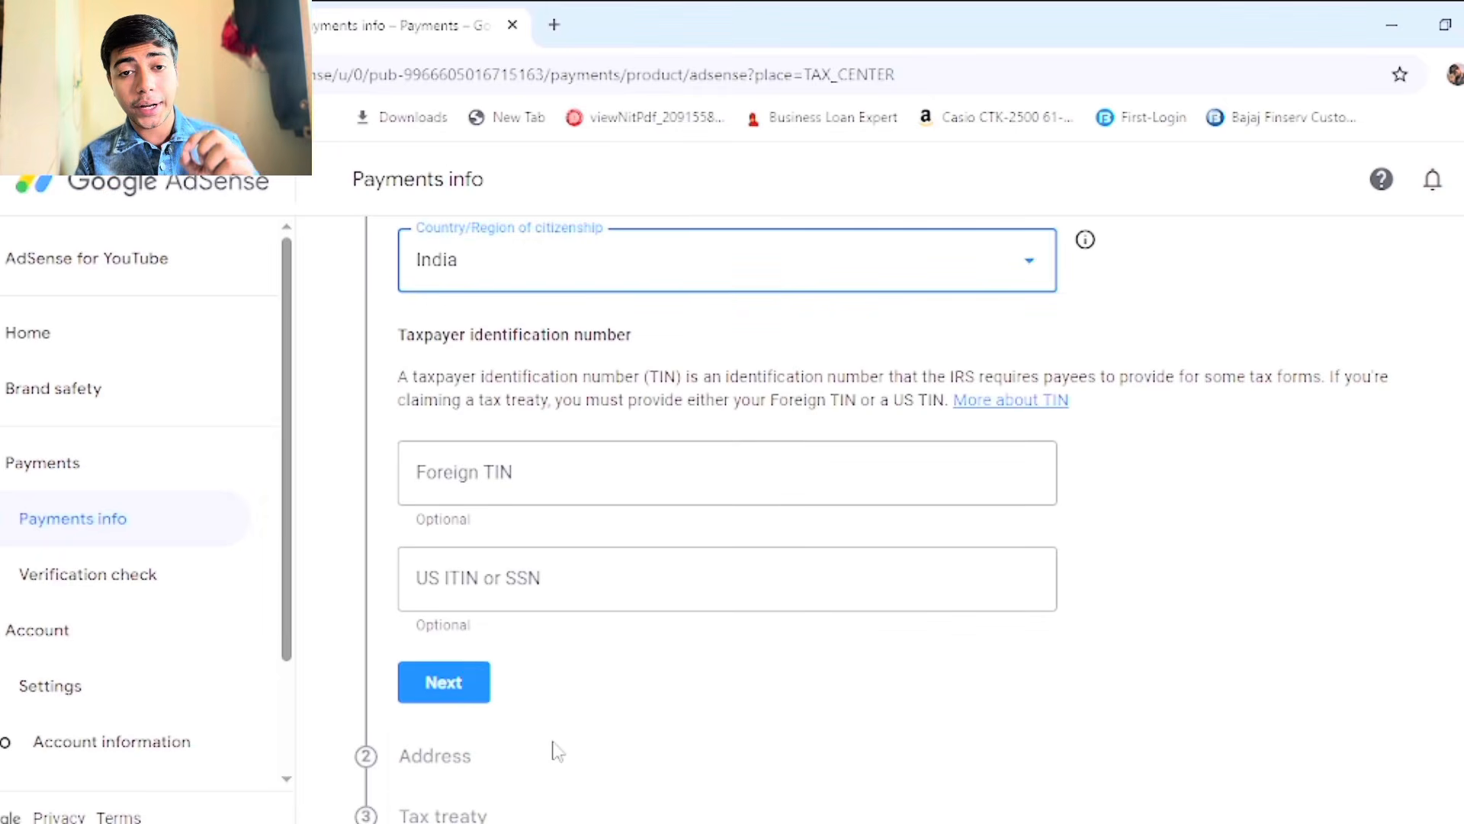
{"action": "left_click", "coordinate": [531, 471]}
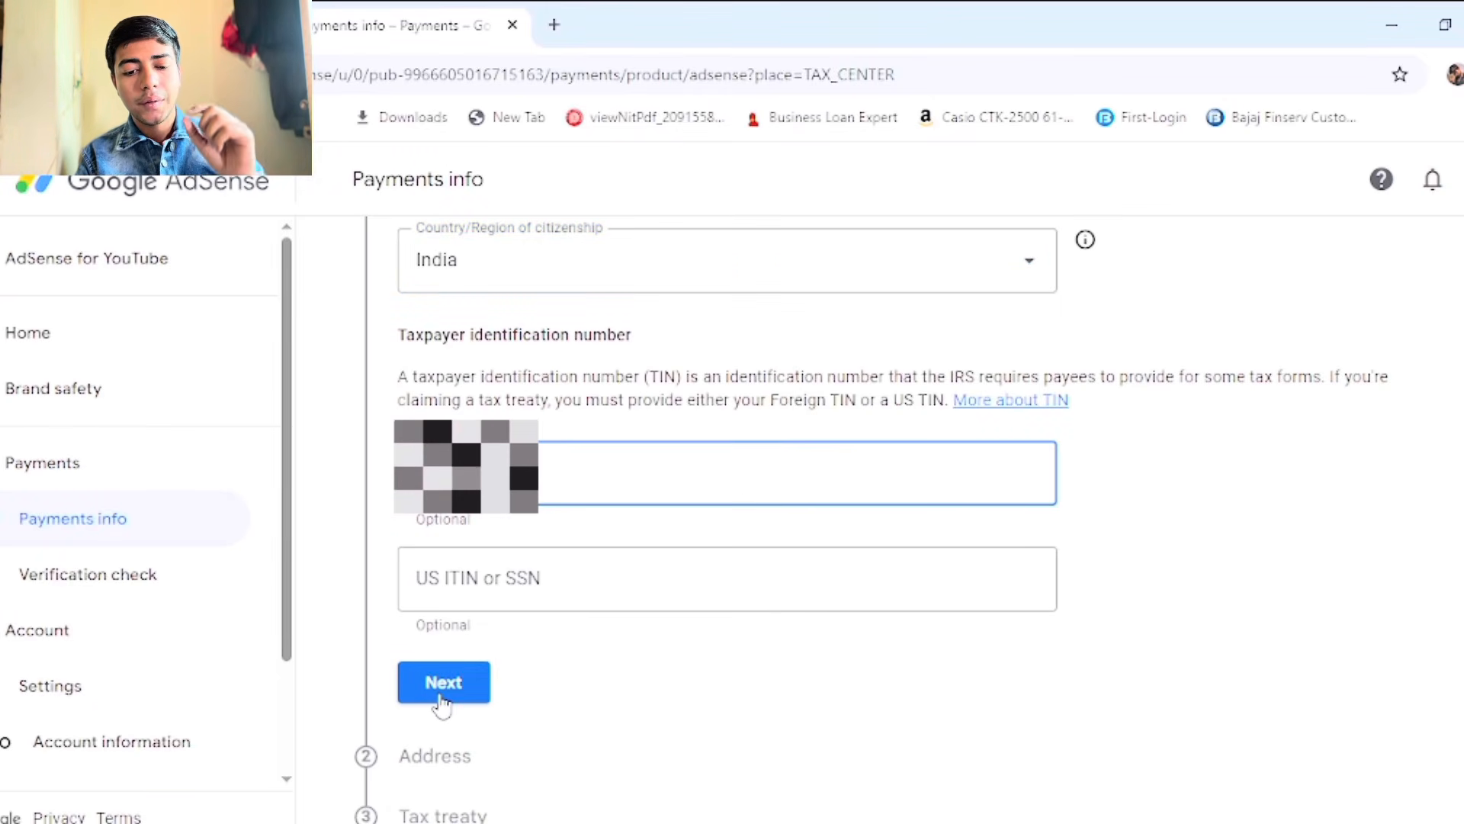
{"action": "left_click", "coordinate": [442, 686]}
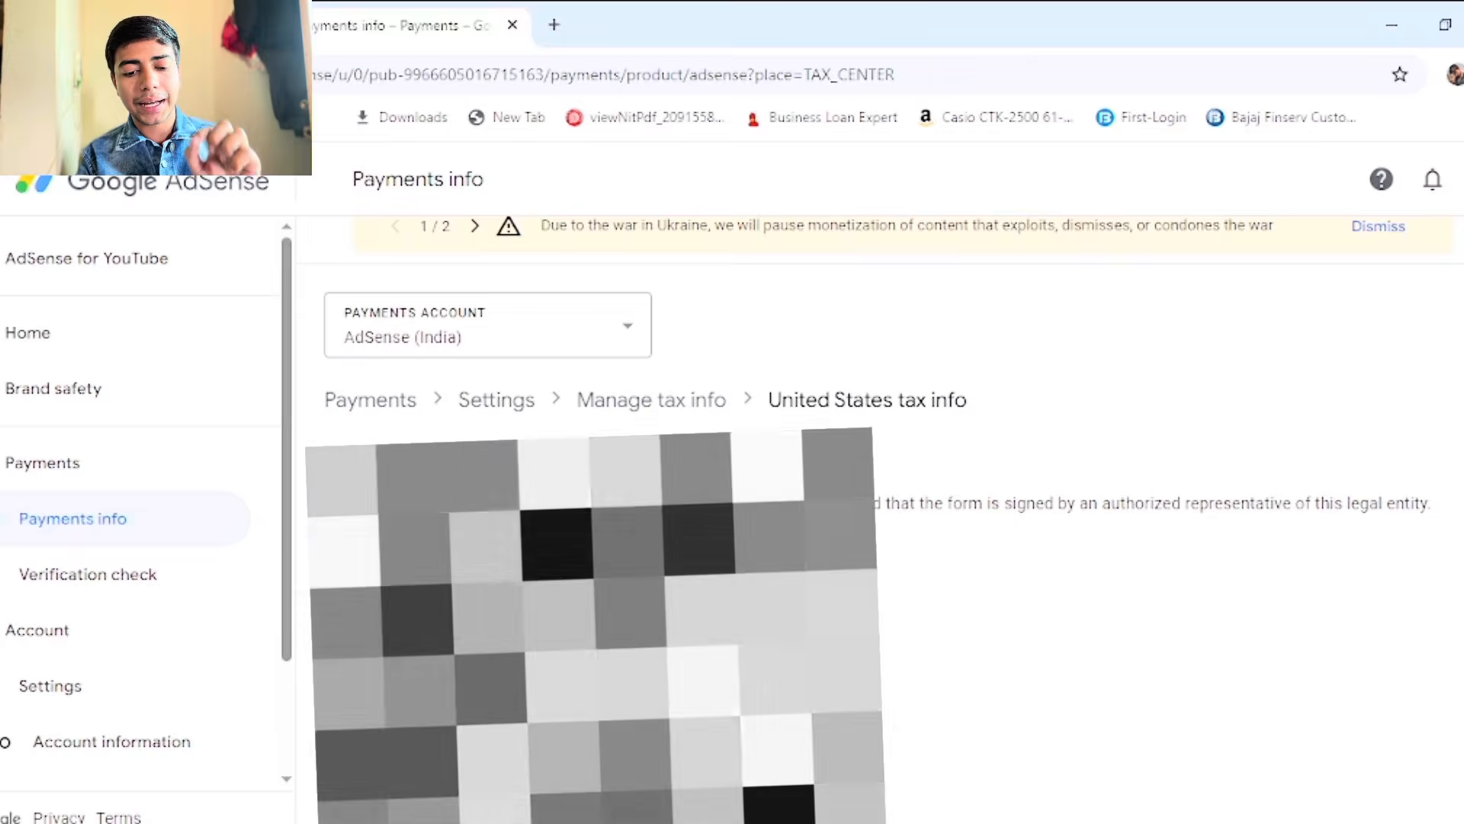
Fill in the permanent residence address, mark the mailing address as the same, and submit the address section
{"action": "scroll", "coordinate": [328, 564], "scroll_direction": "down", "scroll_amount": 5}
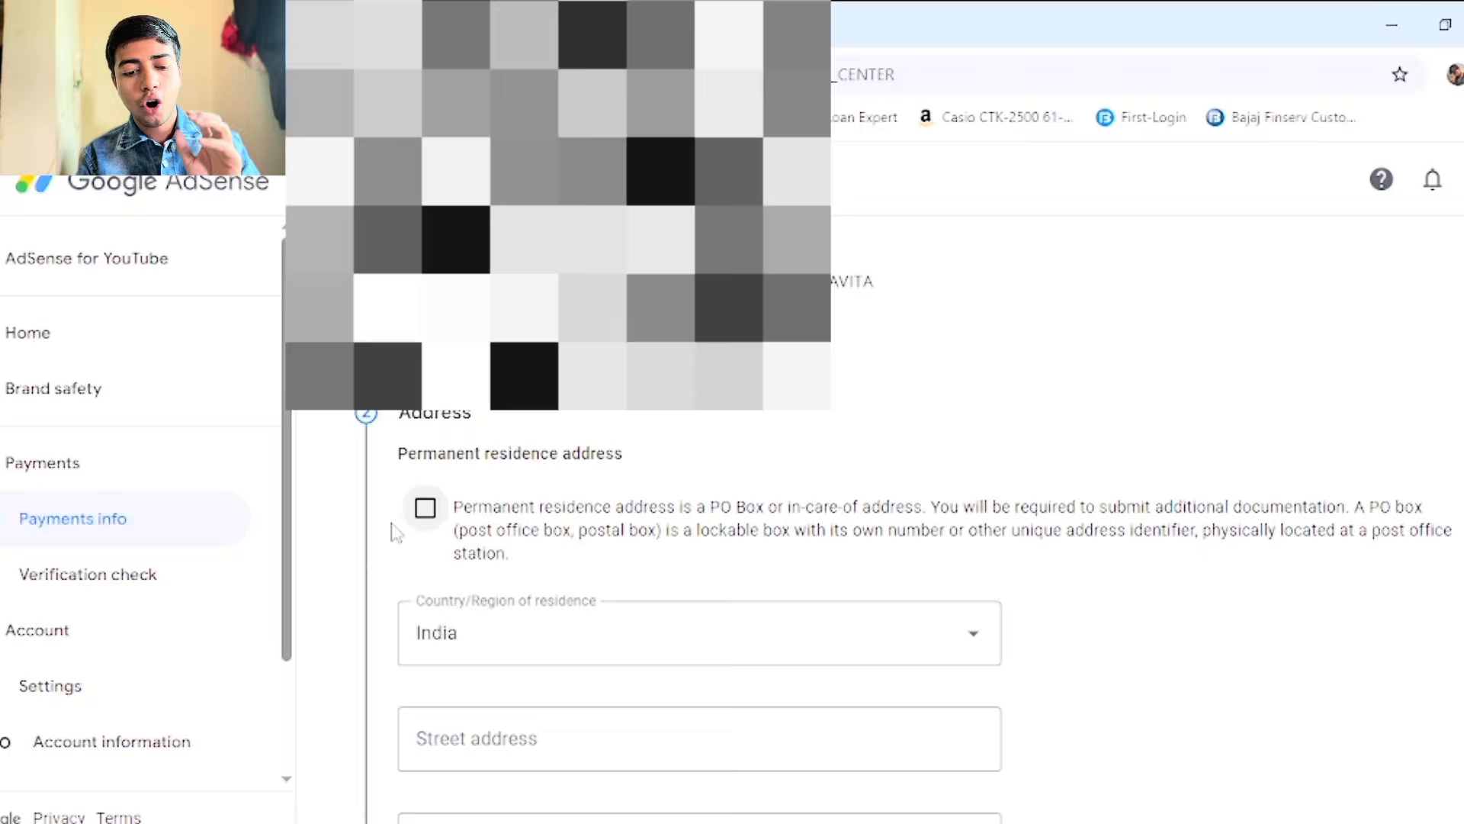
{"action": "left_click", "coordinate": [425, 508]}
{"action": "left_click", "coordinate": [511, 728]}
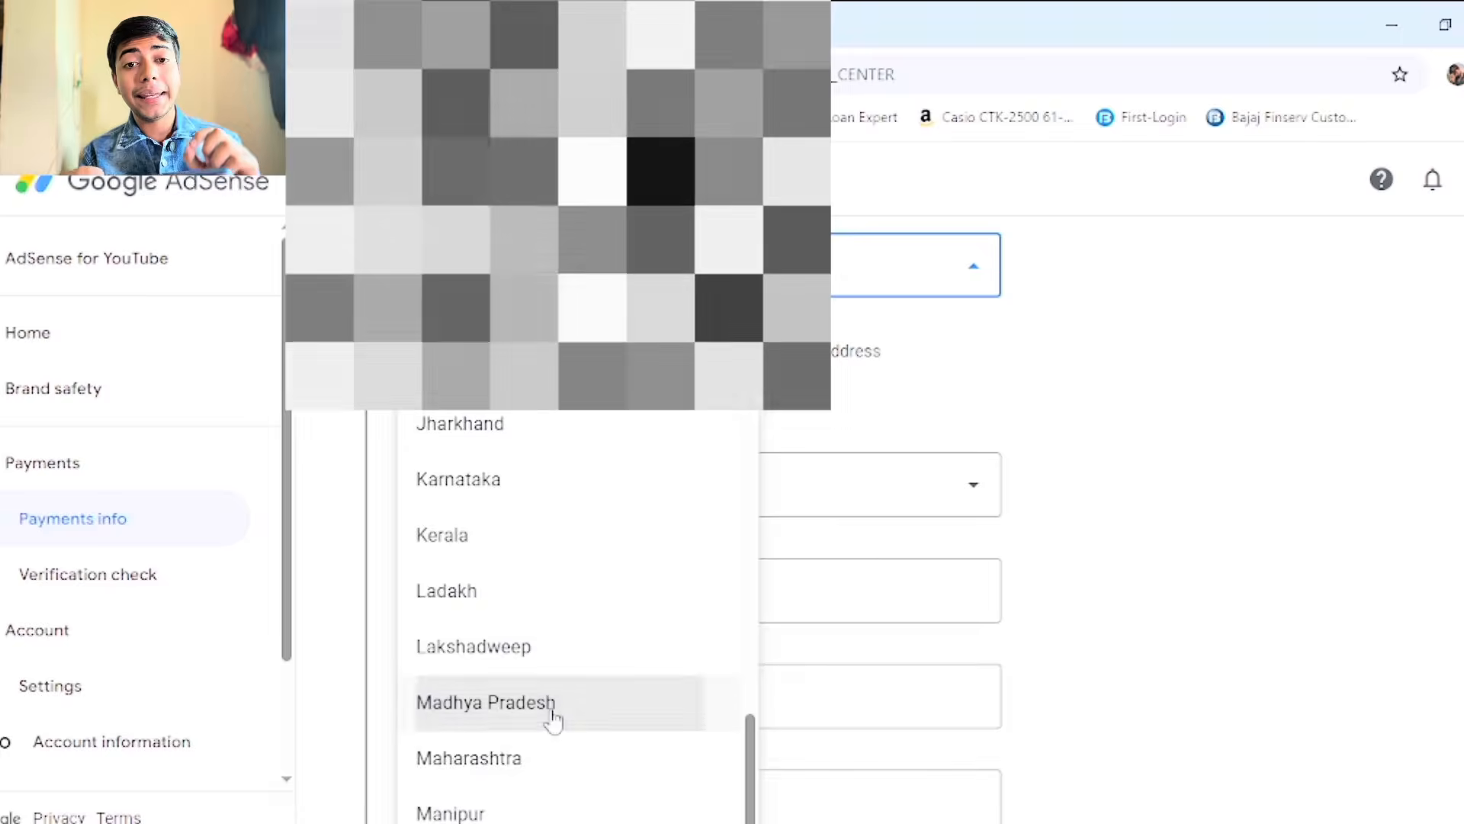
{"action": "left_click", "coordinate": [553, 702]}
{"action": "left_click", "coordinate": [424, 352]}
{"action": "scroll", "coordinate": [488, 549], "scroll_direction": "up", "scroll_amount": 4}
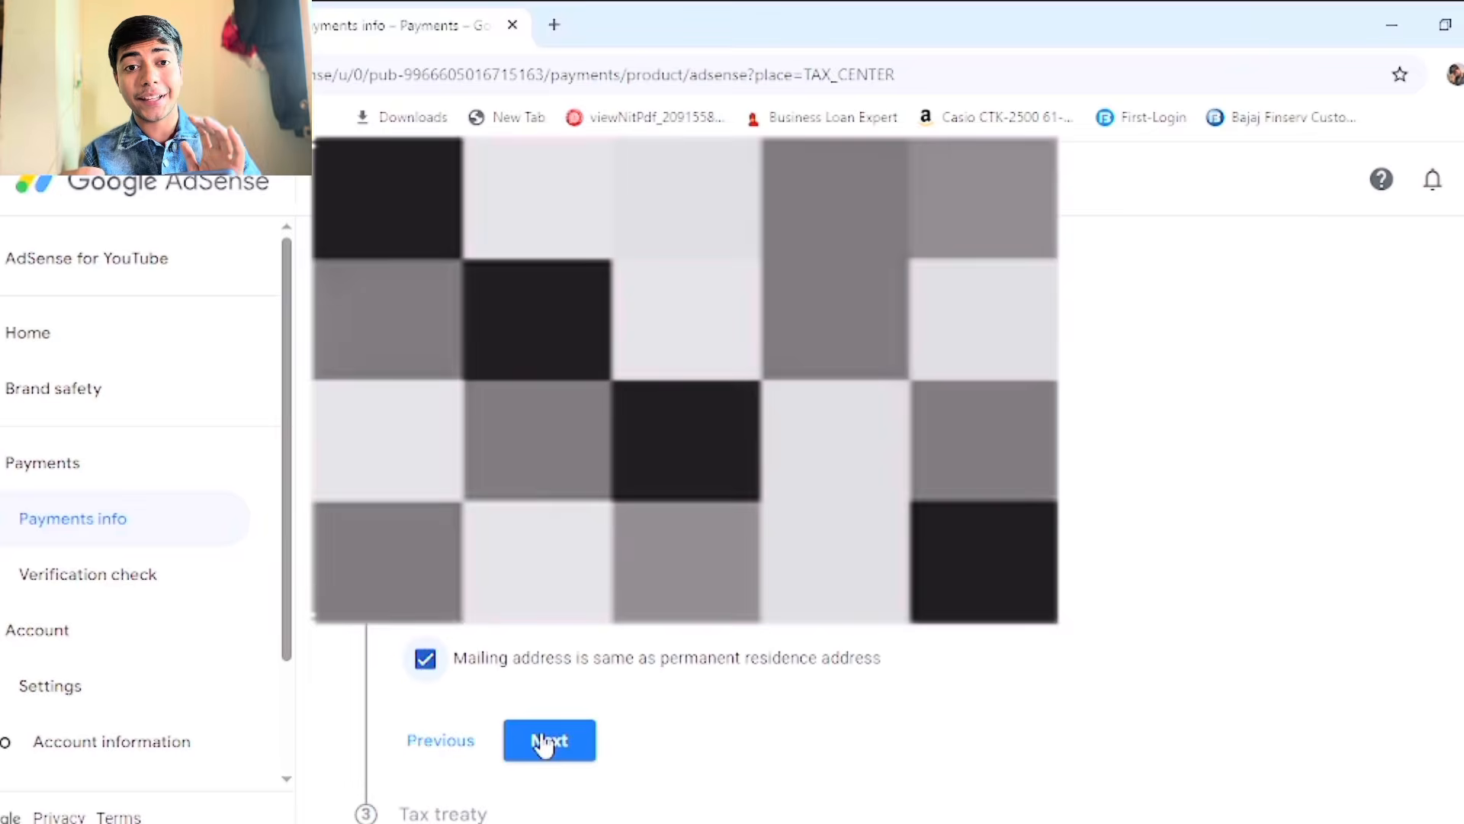
{"action": "left_click", "coordinate": [544, 744]}
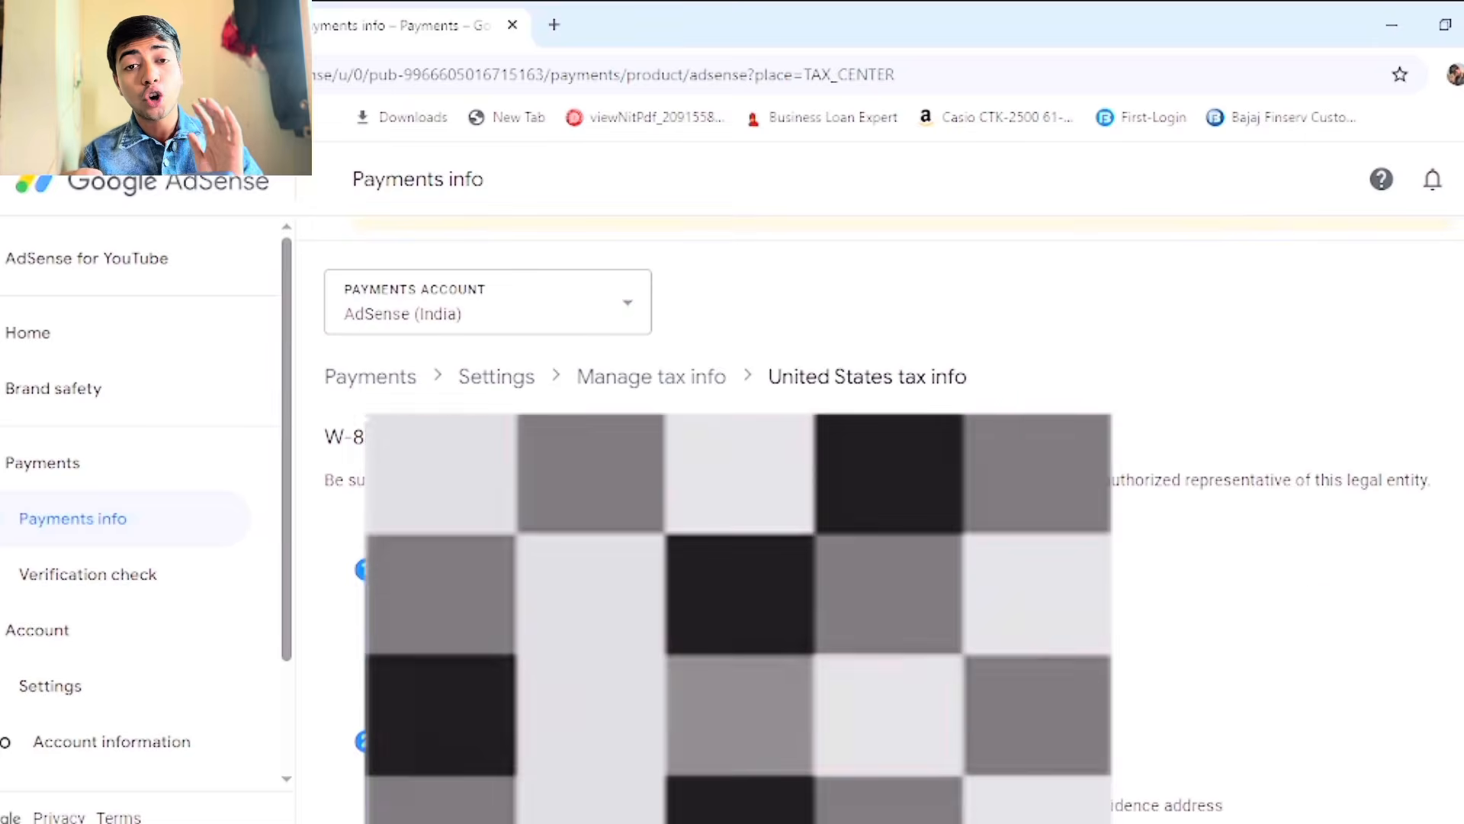
Claim eligibility for a reduced withholding rate under the tax treaty and declare residency in India
{"action": "scroll", "coordinate": [877, 518], "scroll_direction": "down", "scroll_amount": 5}
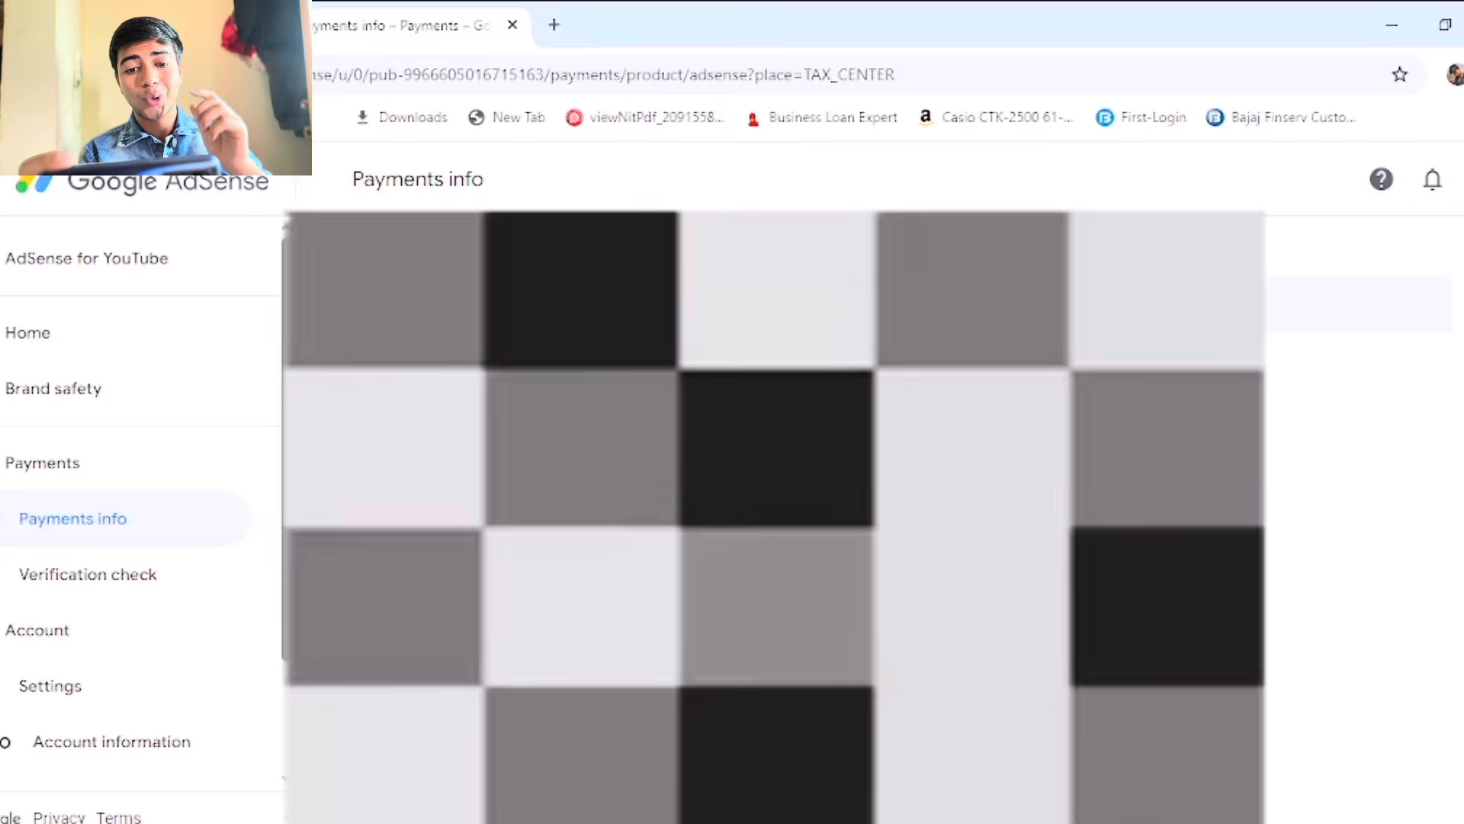
{"action": "left_click", "coordinate": [419, 573]}
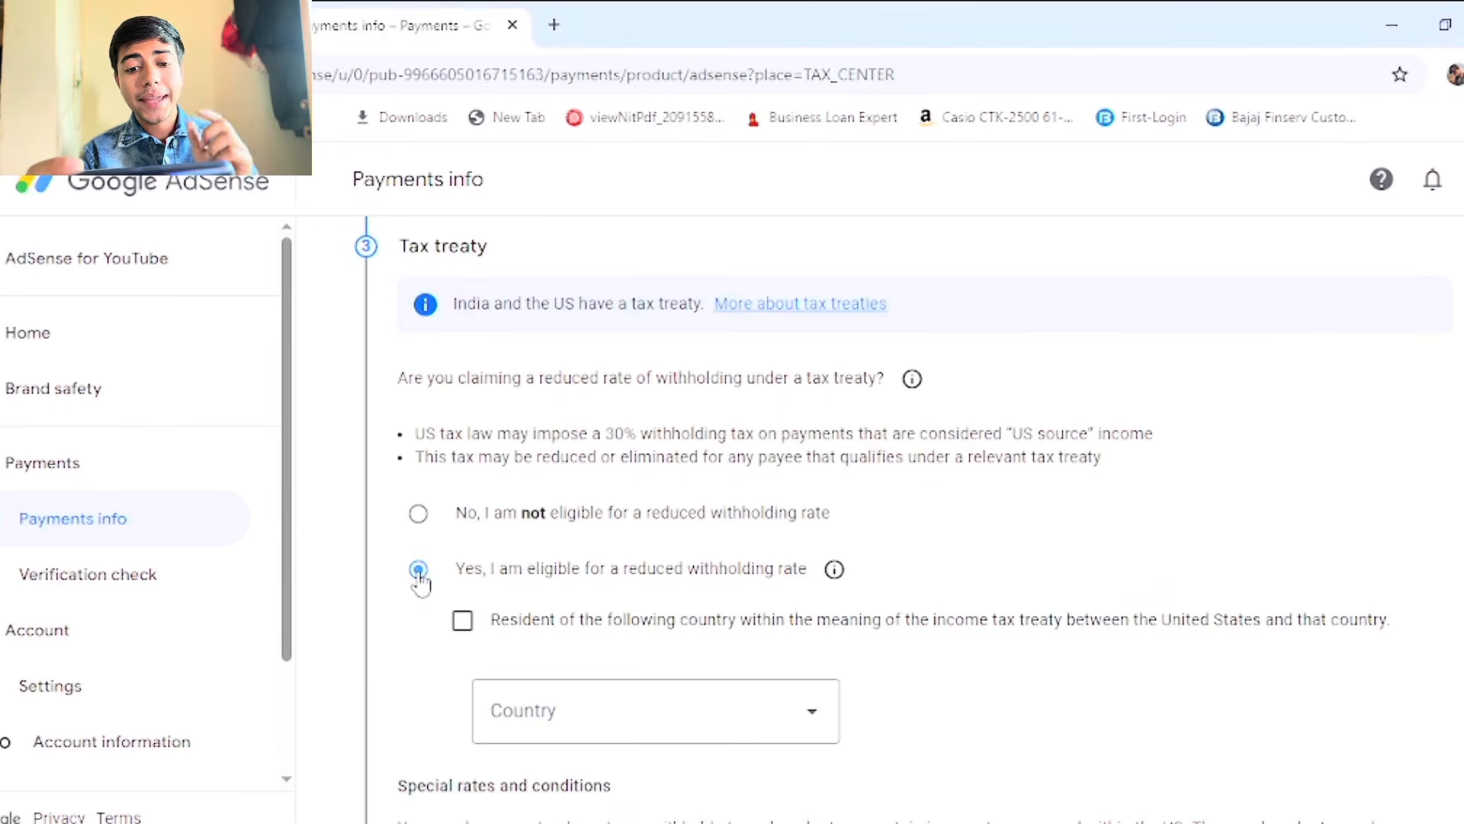
{"action": "left_click", "coordinate": [462, 619]}
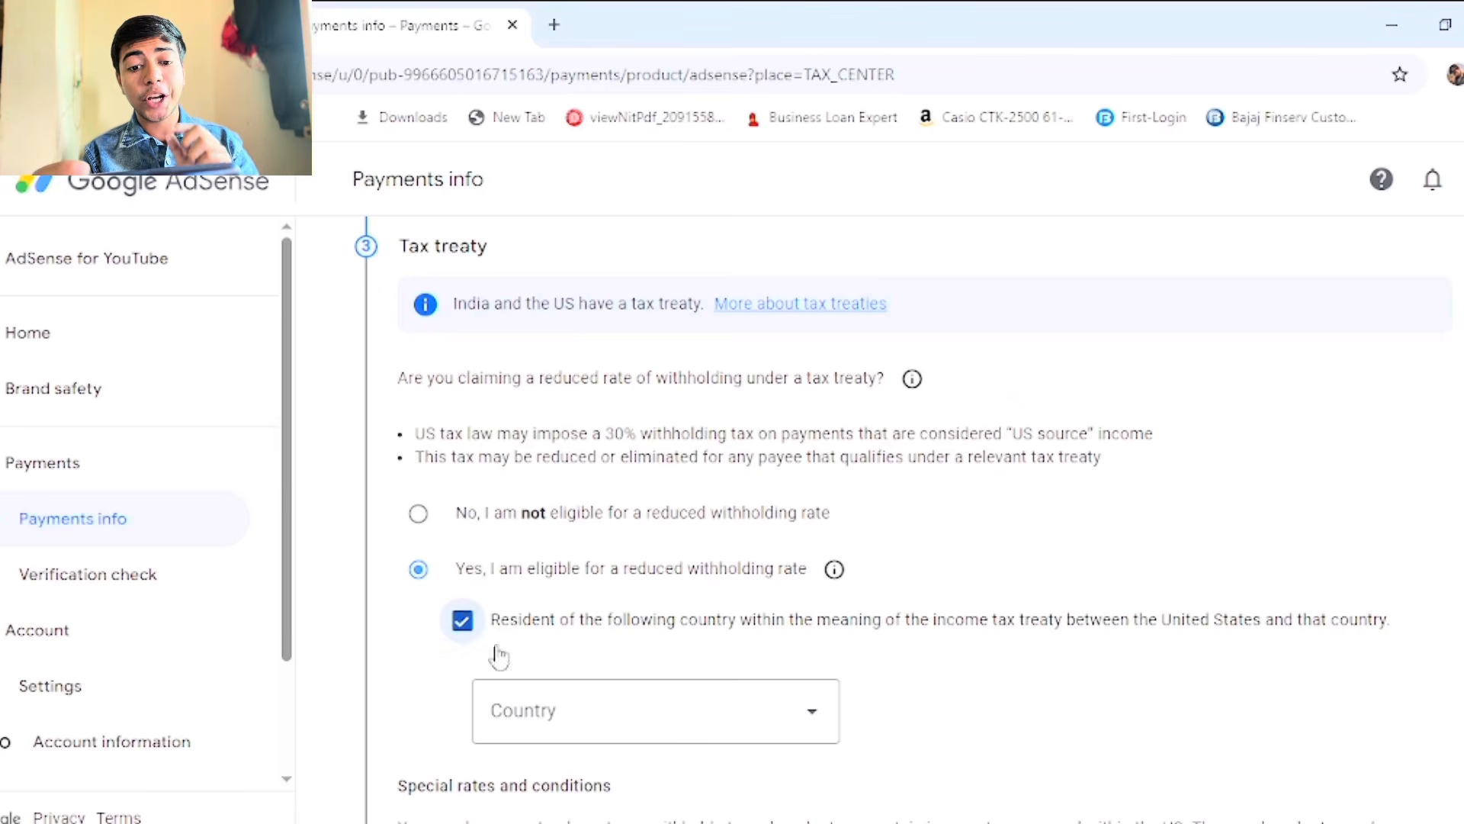
{"action": "left_click", "coordinate": [681, 726]}
{"action": "scroll", "coordinate": [572, 457], "scroll_direction": "down", "scroll_amount": 8}
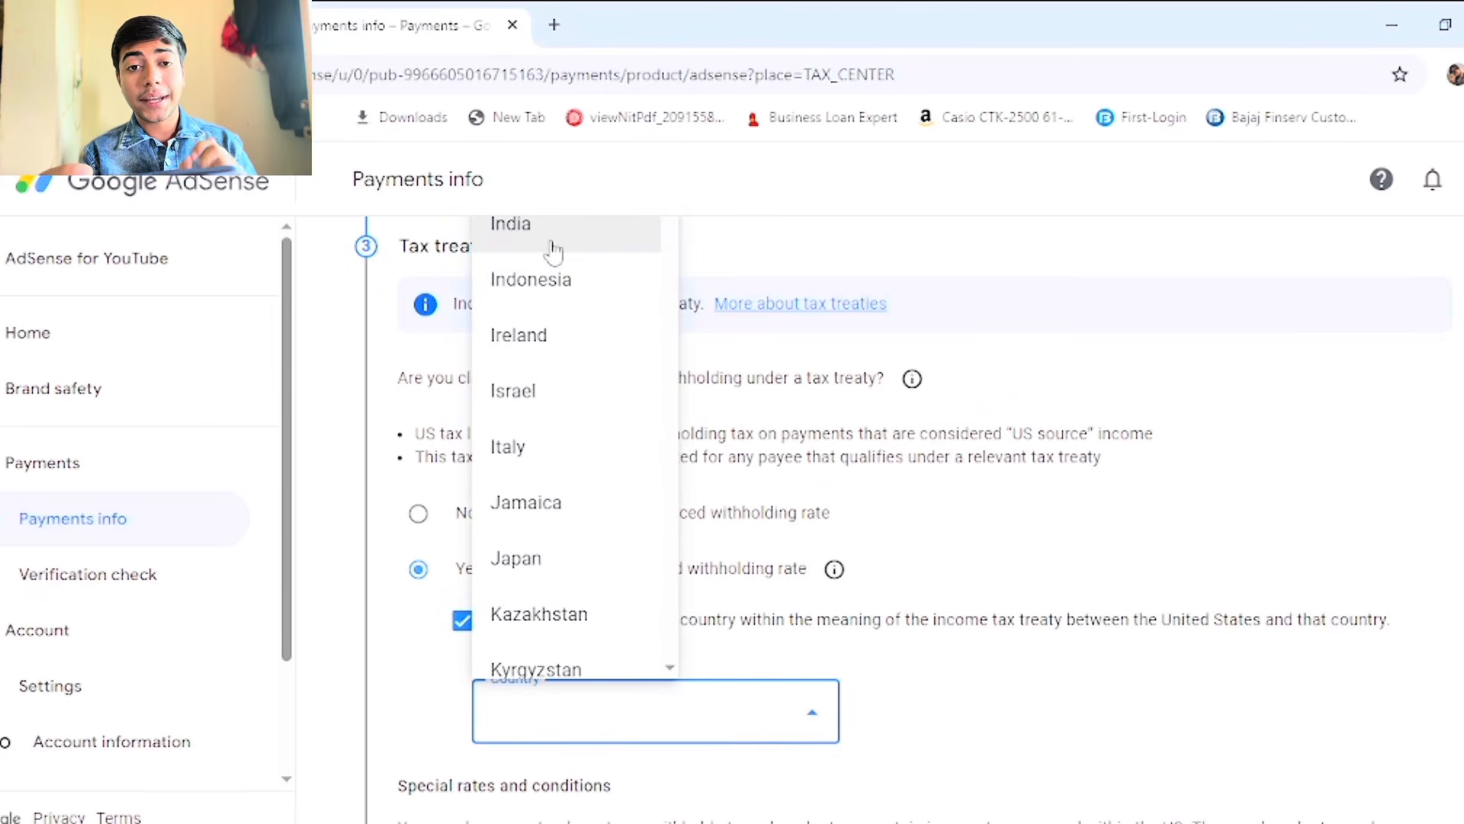
{"action": "left_click", "coordinate": [555, 248]}
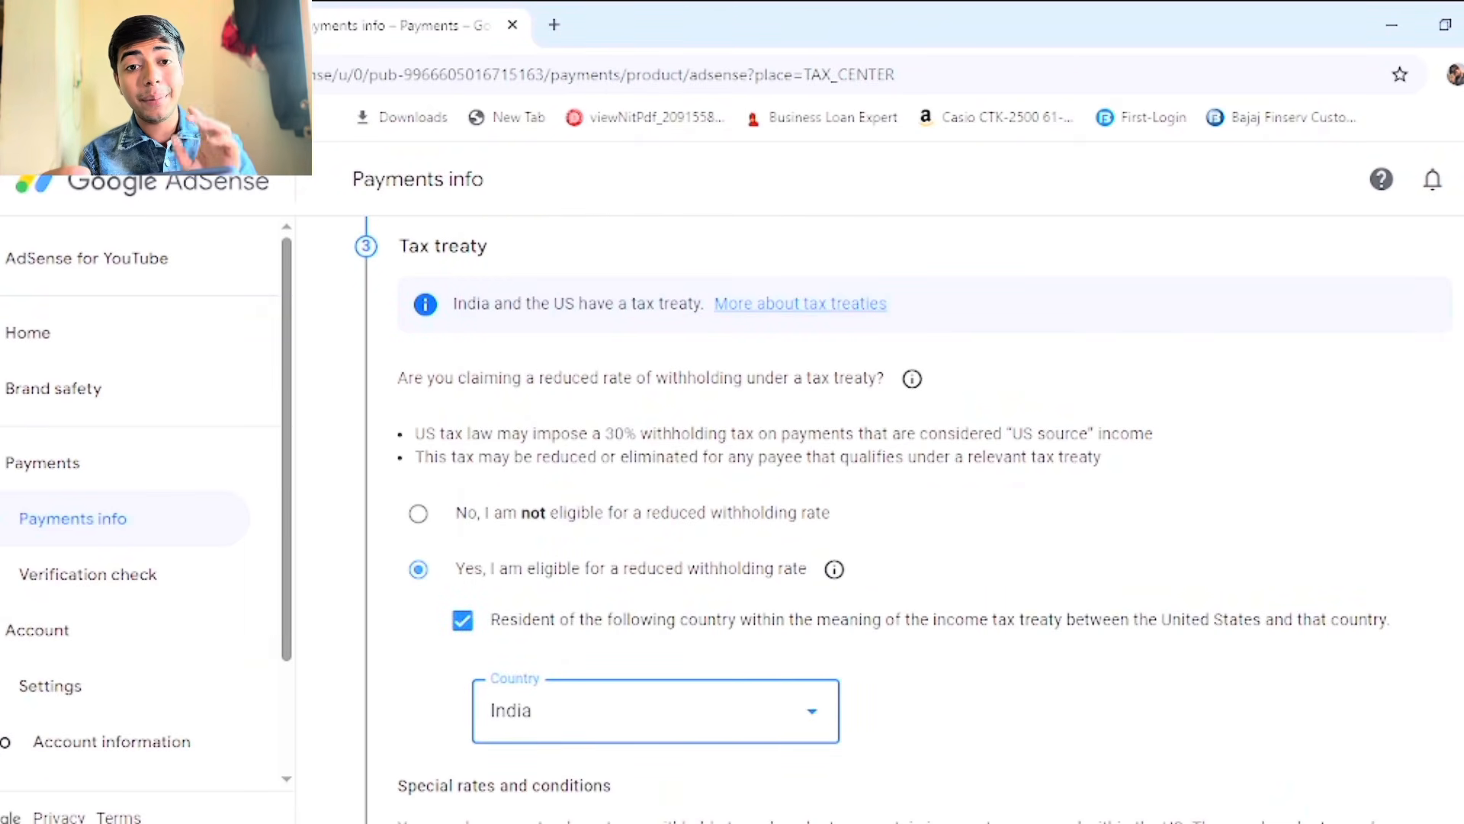
Claim Other Copyright Royalties under Article 12 and paragraph 2A II at the 15% reduced treaty rate, confirming the tax resident reason
{"action": "scroll", "coordinate": [424, 500], "scroll_direction": "down", "scroll_amount": 6}
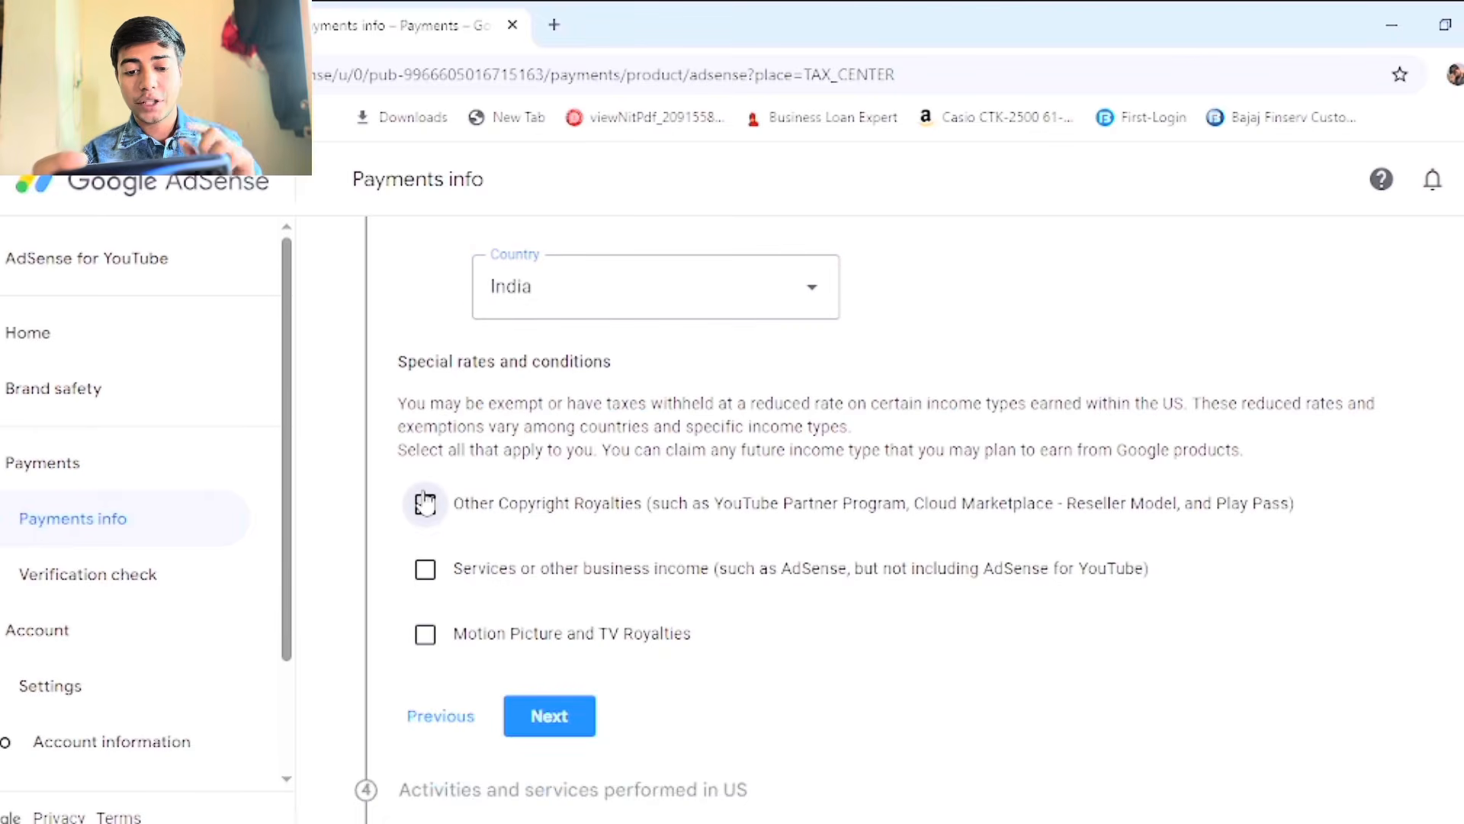
{"action": "left_click", "coordinate": [424, 502]}
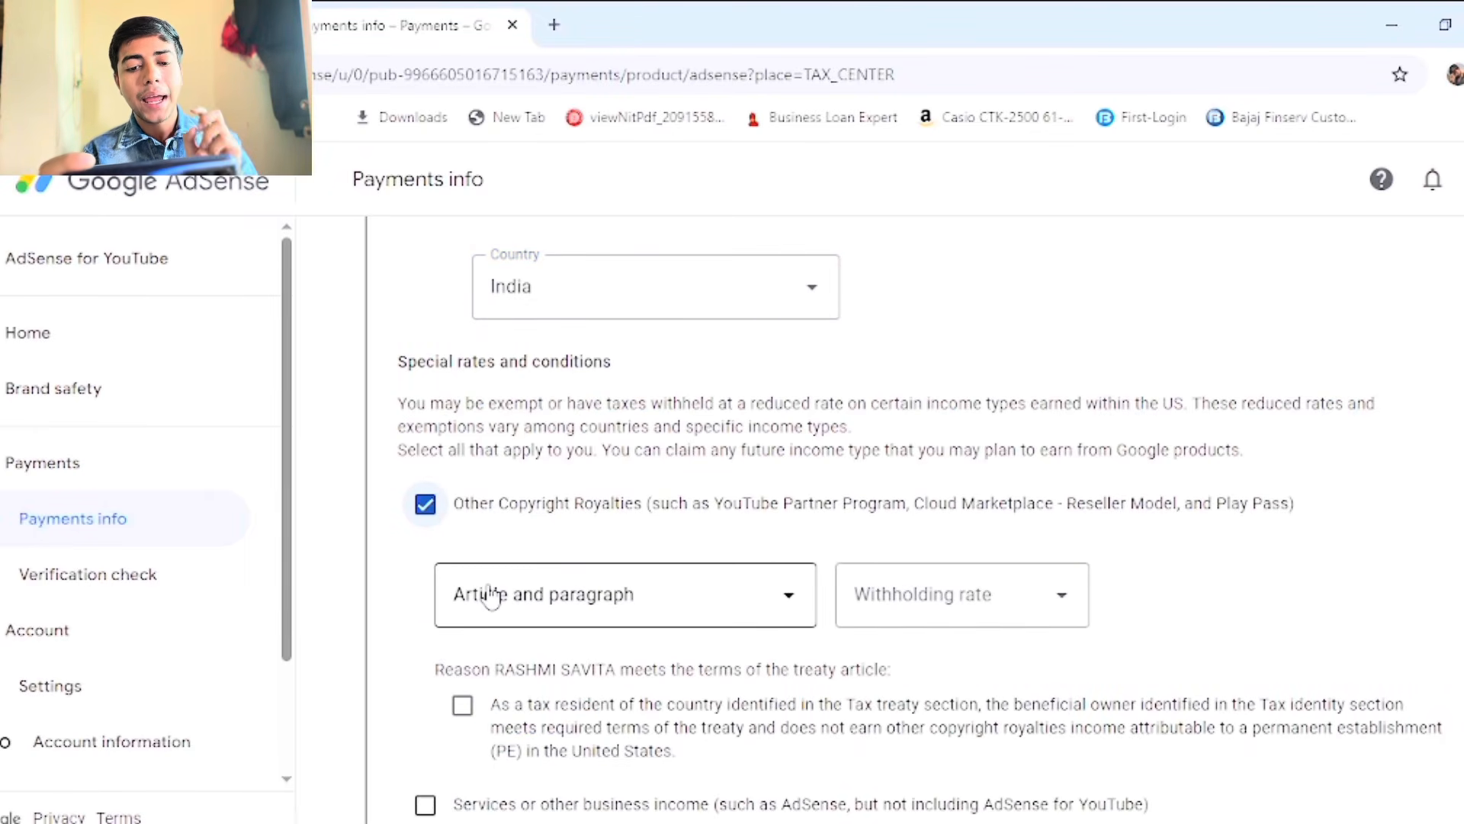
{"action": "left_click", "coordinate": [492, 596]}
{"action": "left_click", "coordinate": [539, 672]}
{"action": "left_click", "coordinate": [961, 595]}
{"action": "left_click", "coordinate": [944, 671]}
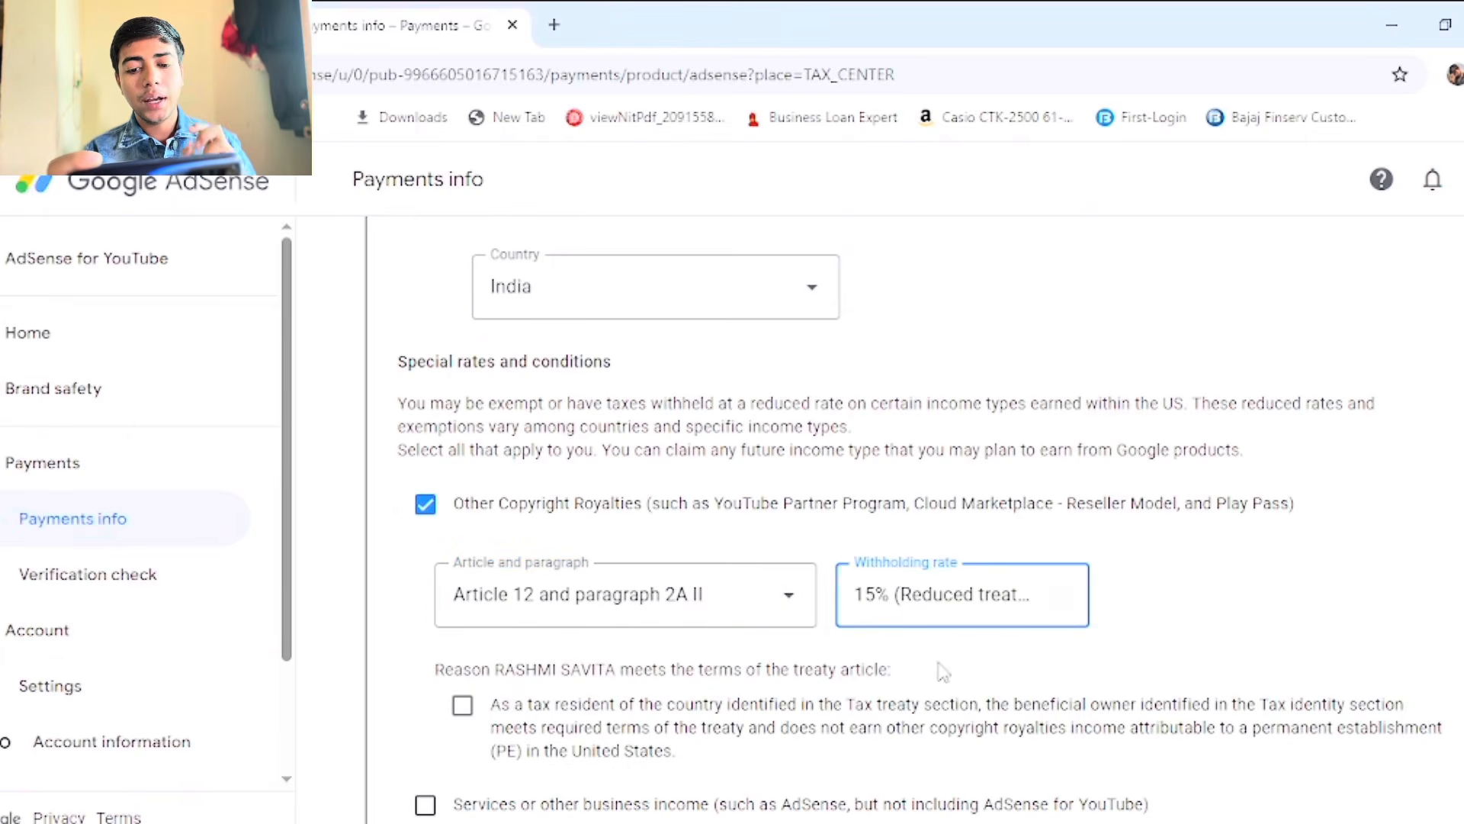
{"action": "scroll", "coordinate": [564, 587], "scroll_direction": "down", "scroll_amount": 3}
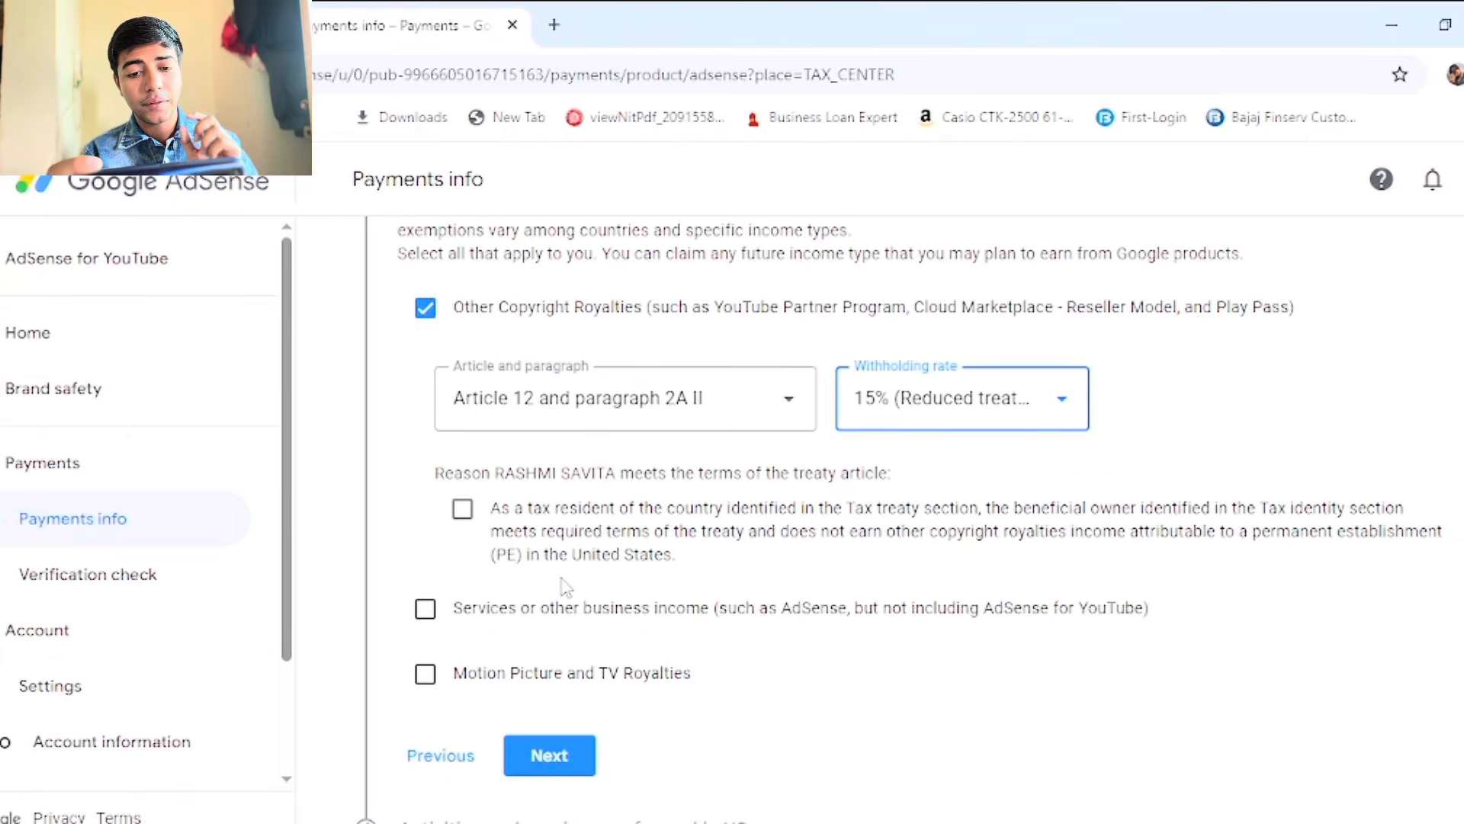
{"action": "left_click", "coordinate": [462, 509]}
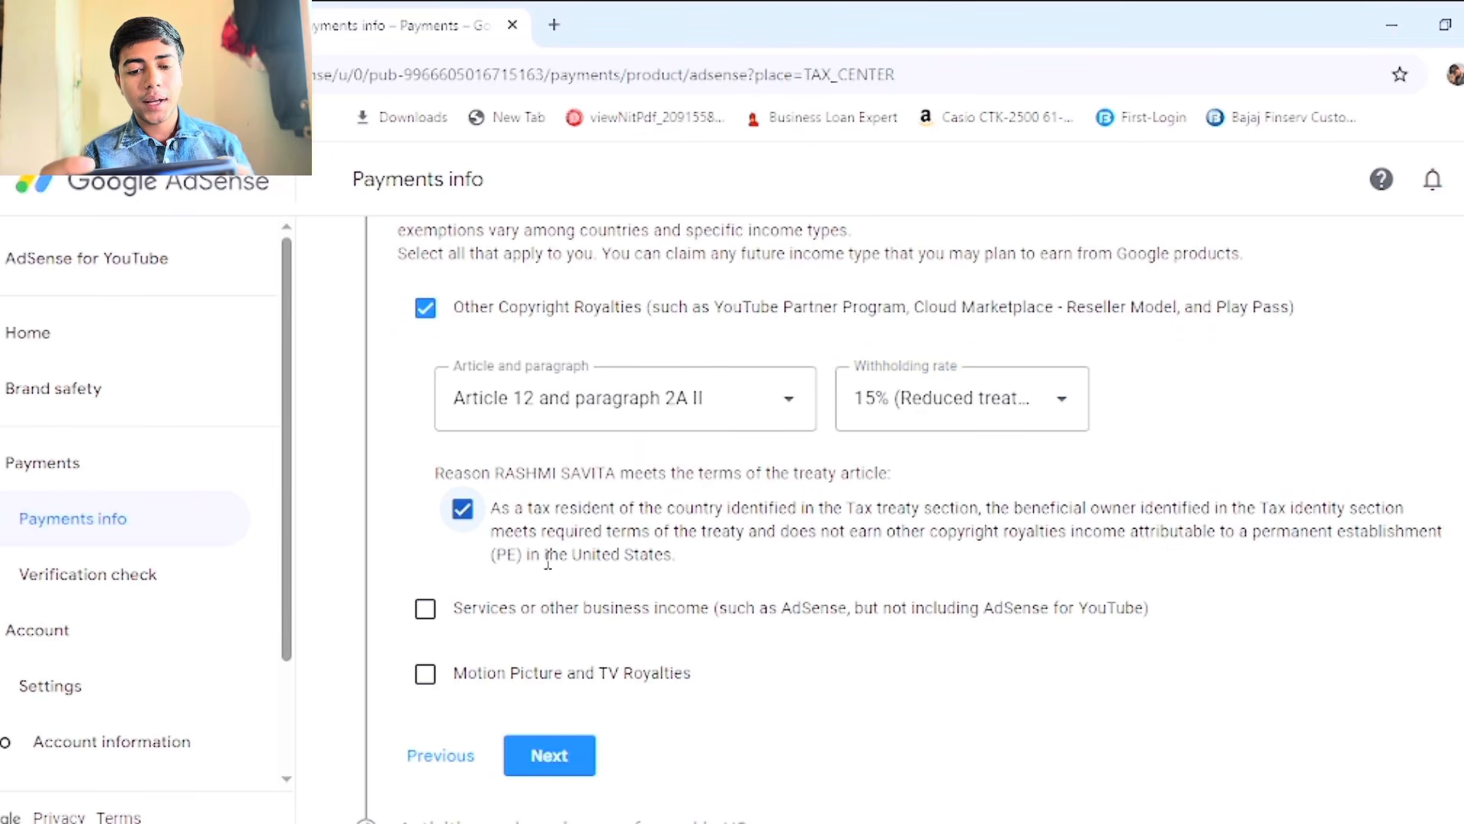
Claim Services or other business income under Article 7 and paragraph 1 at the 0% reduced treaty rate, confirming the tax resident reason
{"action": "left_click", "coordinate": [424, 610]}
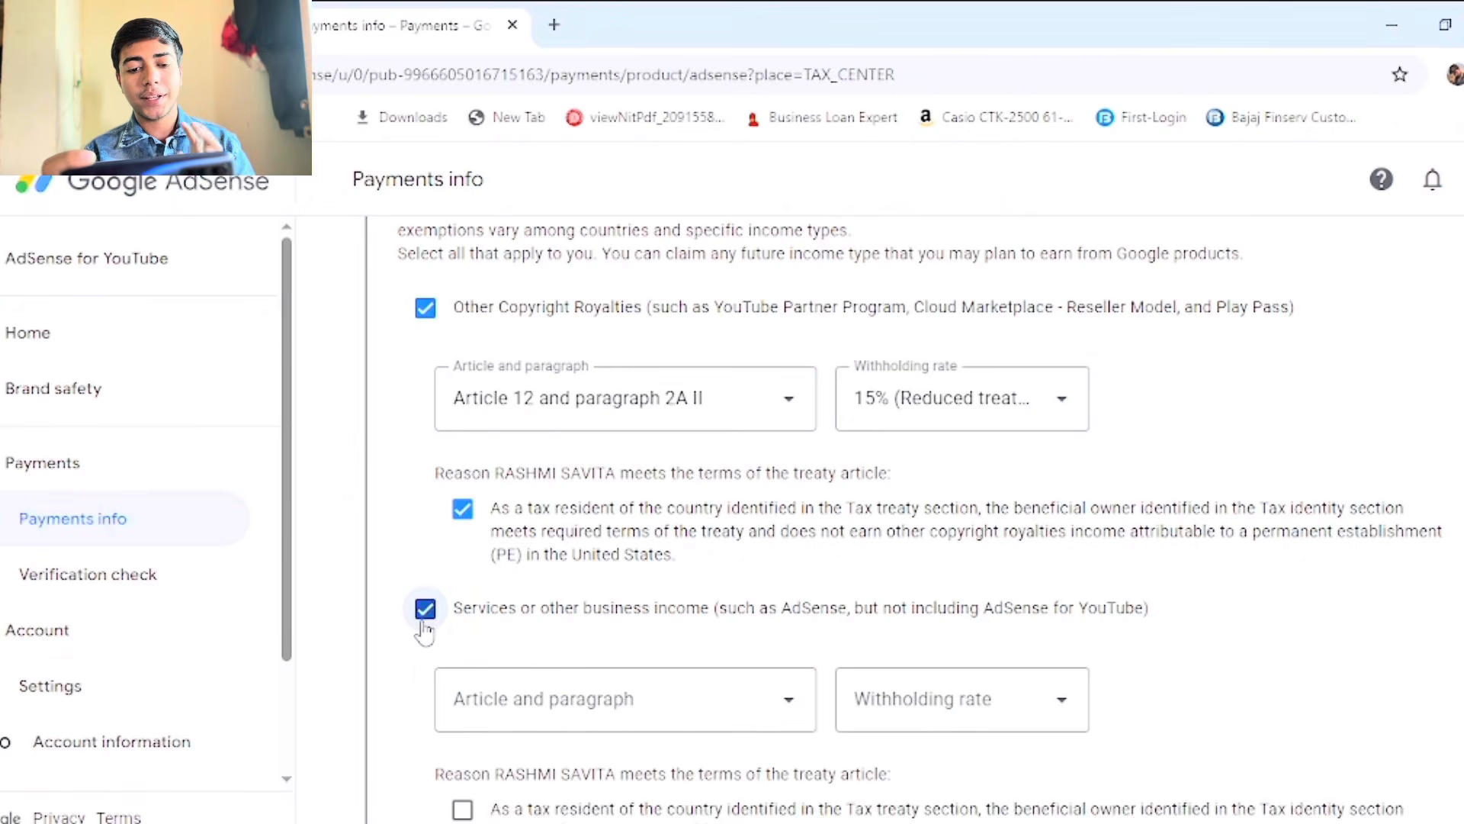
{"action": "left_click", "coordinate": [614, 712]}
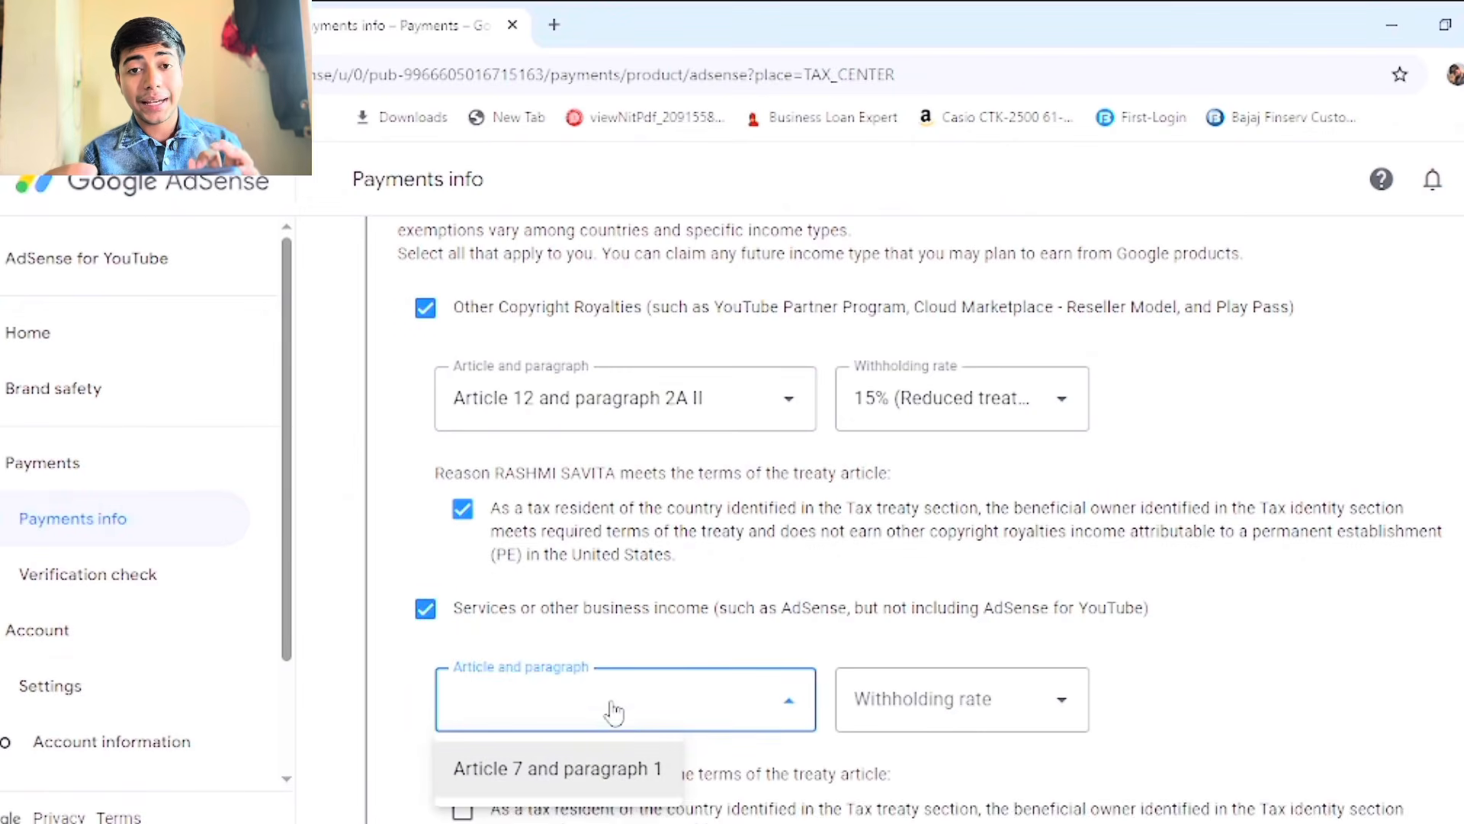
{"action": "left_click", "coordinate": [606, 764]}
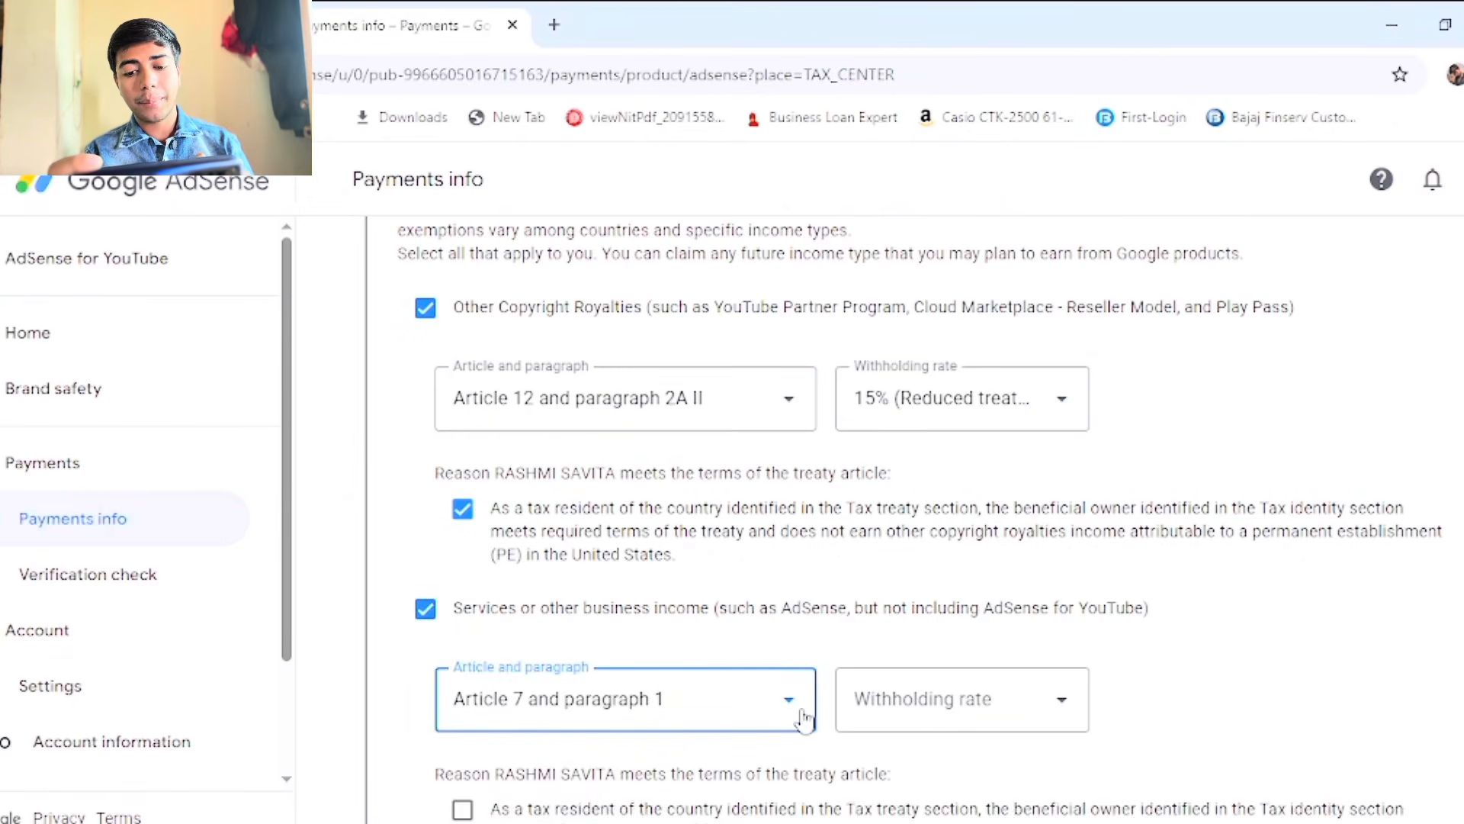
{"action": "left_click", "coordinate": [919, 698]}
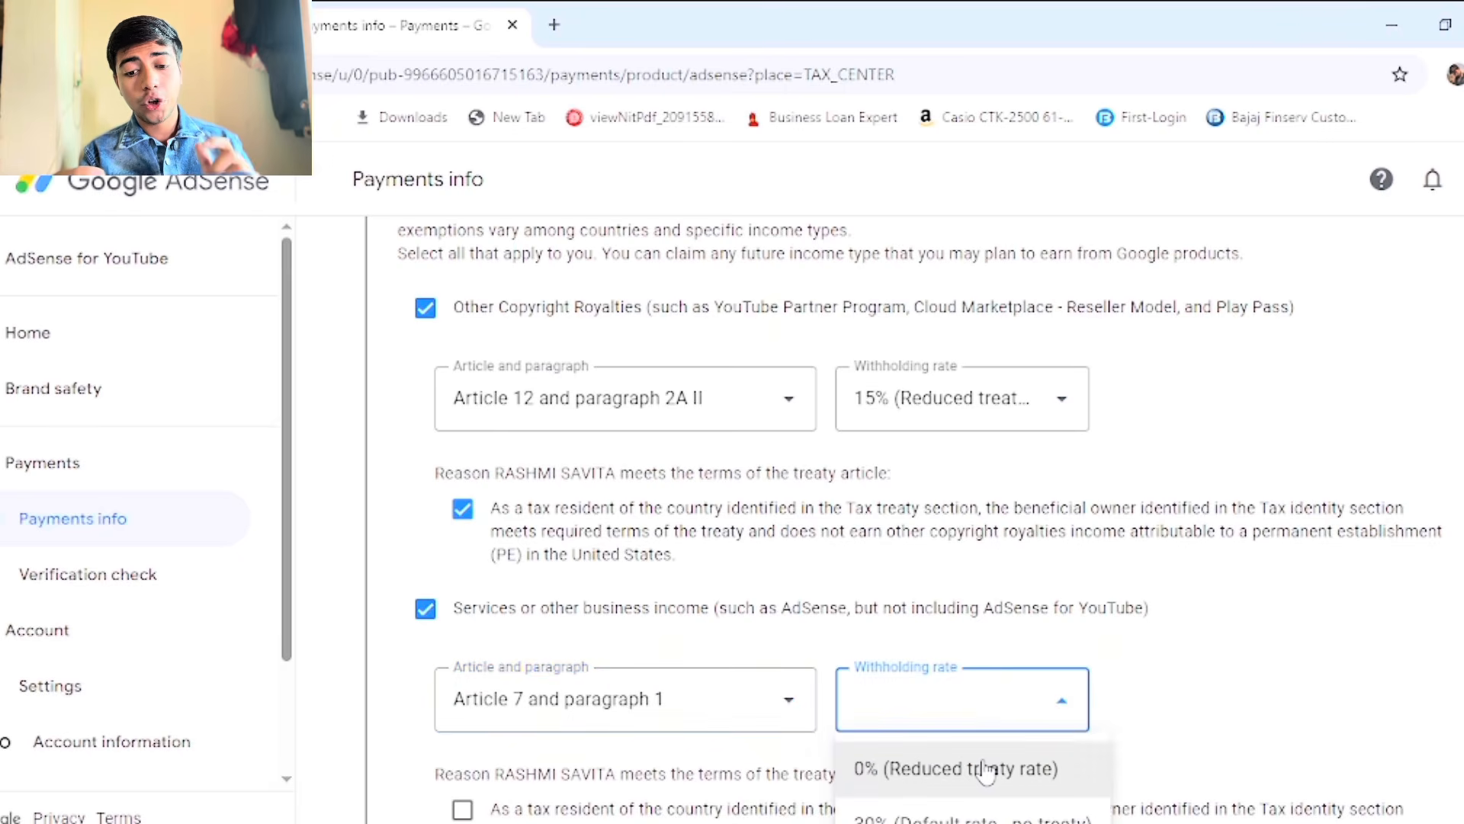
{"action": "left_click", "coordinate": [938, 769]}
{"action": "scroll", "coordinate": [587, 674], "scroll_direction": "down", "scroll_amount": 4}
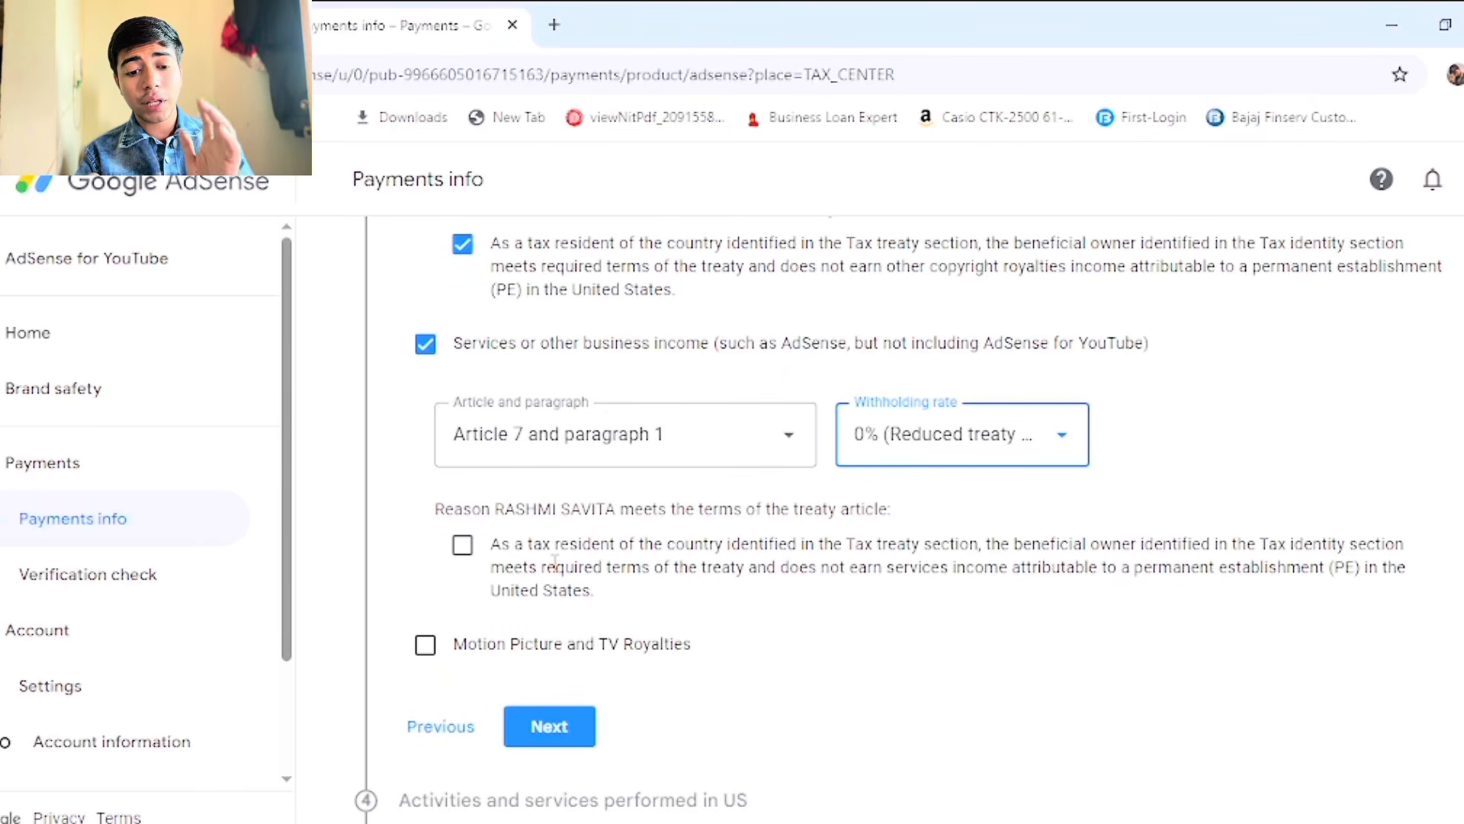
{"action": "left_click", "coordinate": [462, 544]}
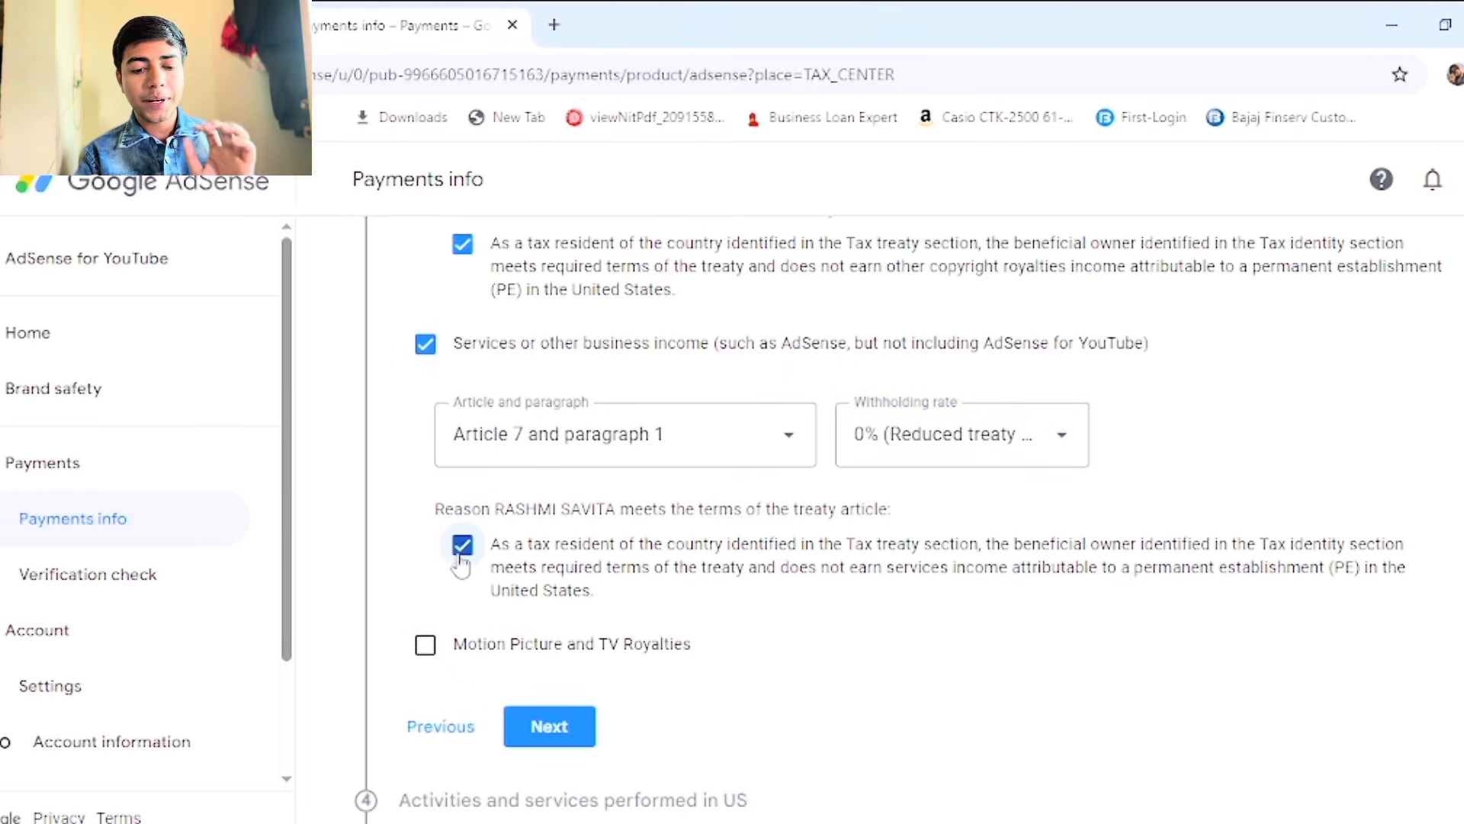
Claim Motion Picture and TV Royalties under Article 12 and paragraph 2A II at the 15% reduced treaty rate, confirm the tax resident reason, and submit the treaty section
{"action": "left_click", "coordinate": [438, 654]}
{"action": "scroll", "coordinate": [762, 458], "scroll_direction": "down", "scroll_amount": 4}
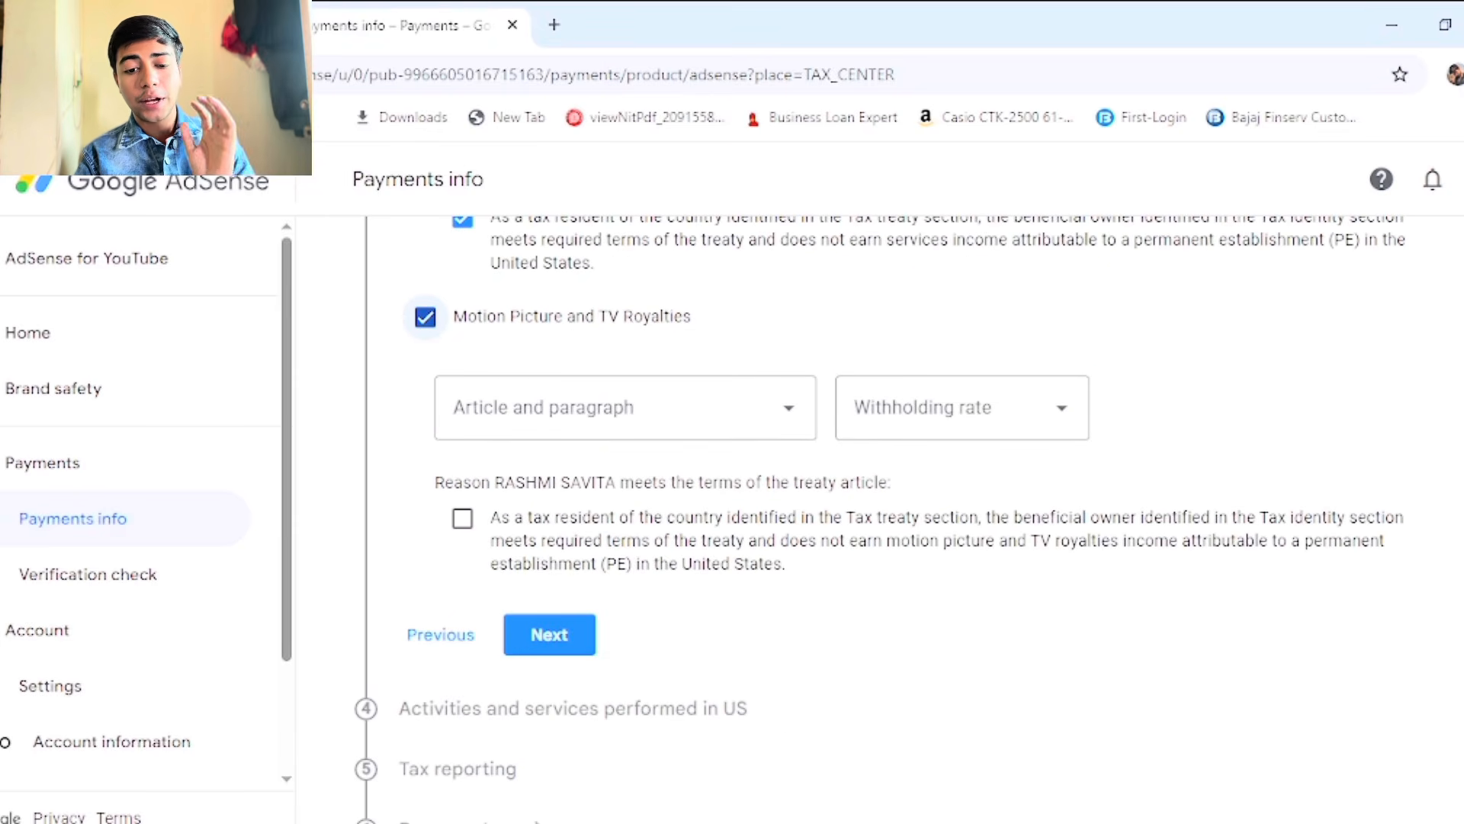
{"action": "left_click", "coordinate": [605, 424]}
{"action": "left_click", "coordinate": [608, 479]}
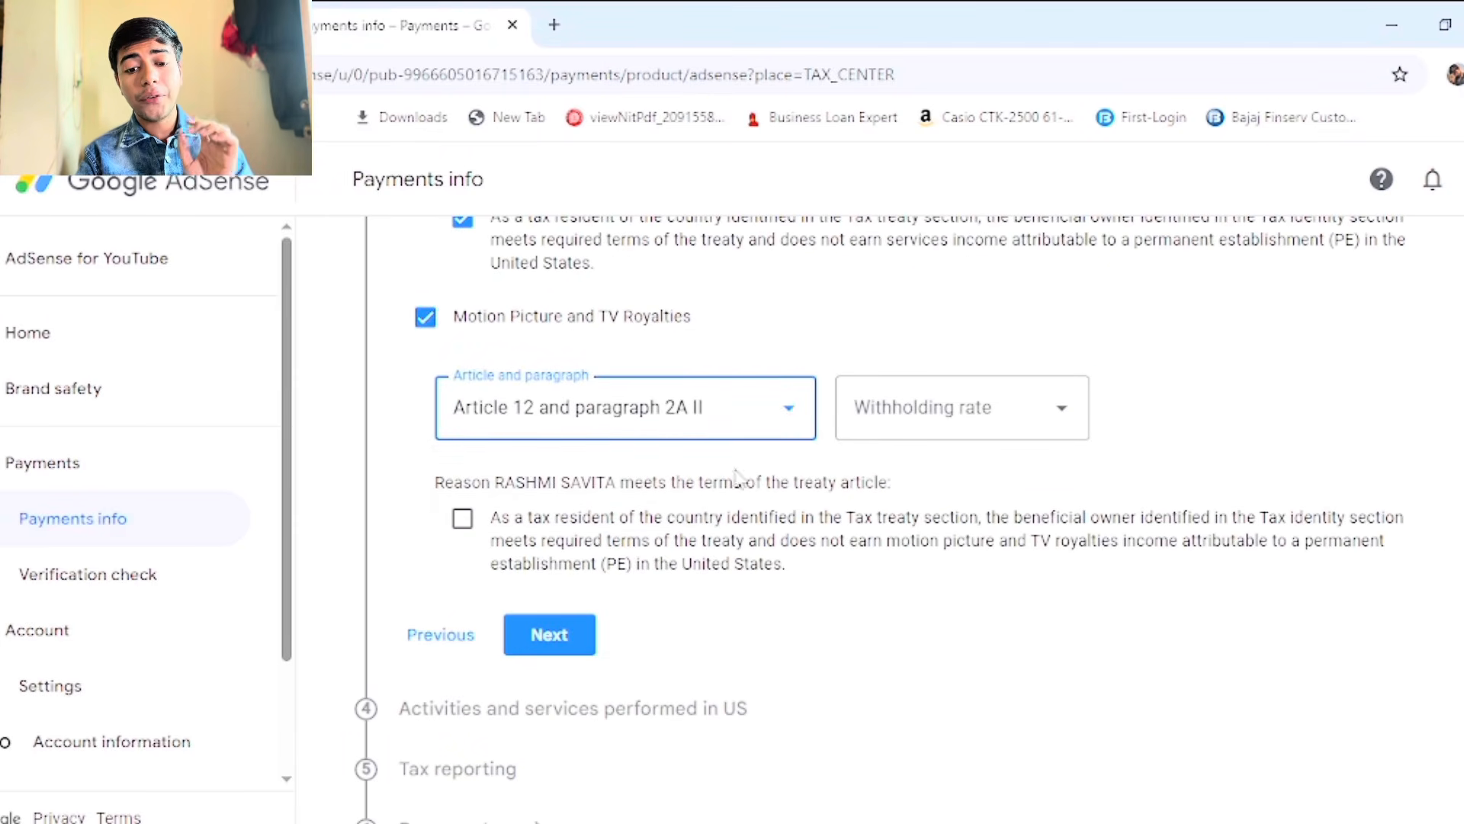
{"action": "left_click", "coordinate": [851, 414]}
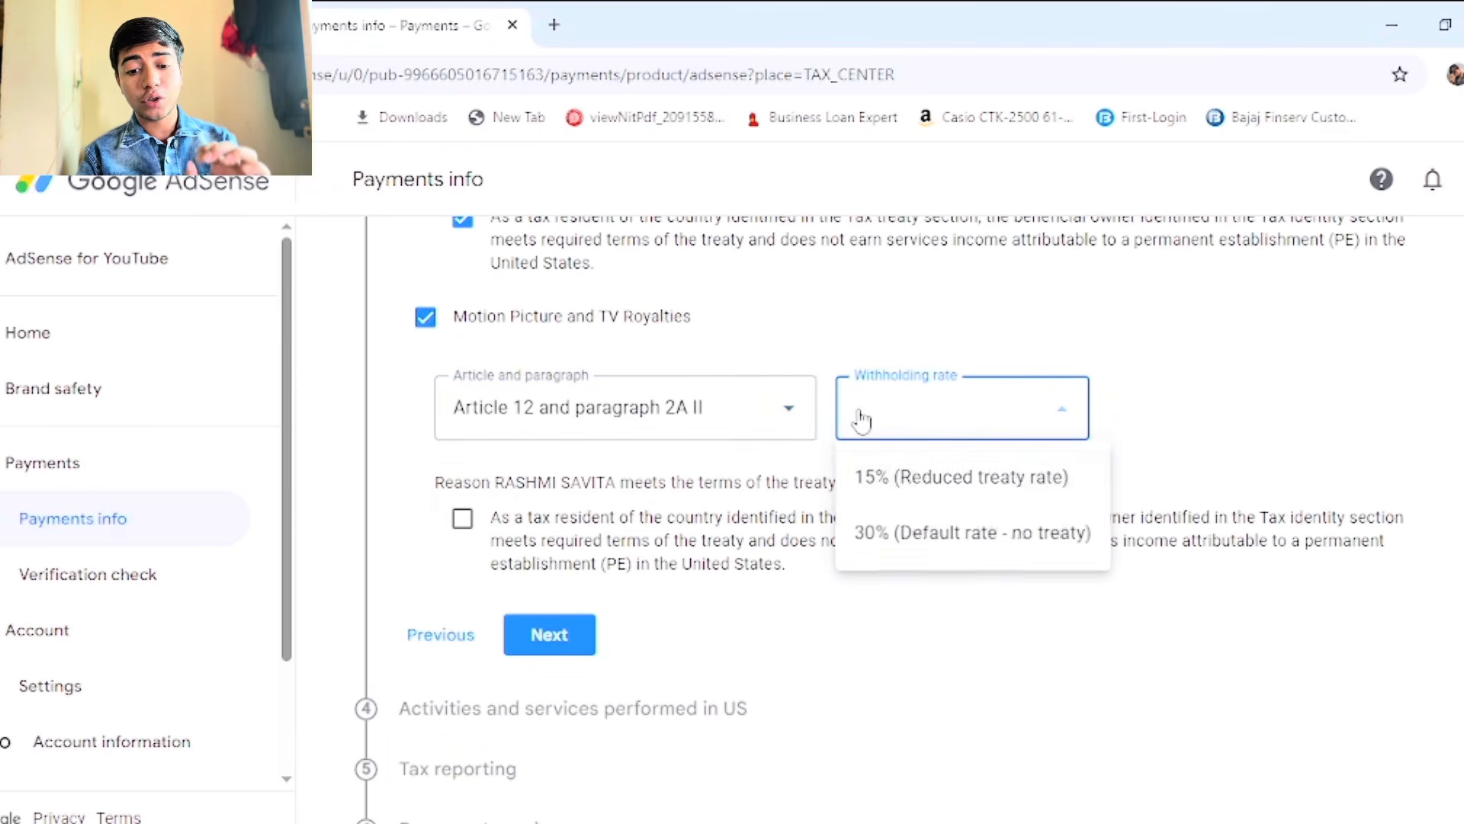
{"action": "left_click", "coordinate": [918, 492]}
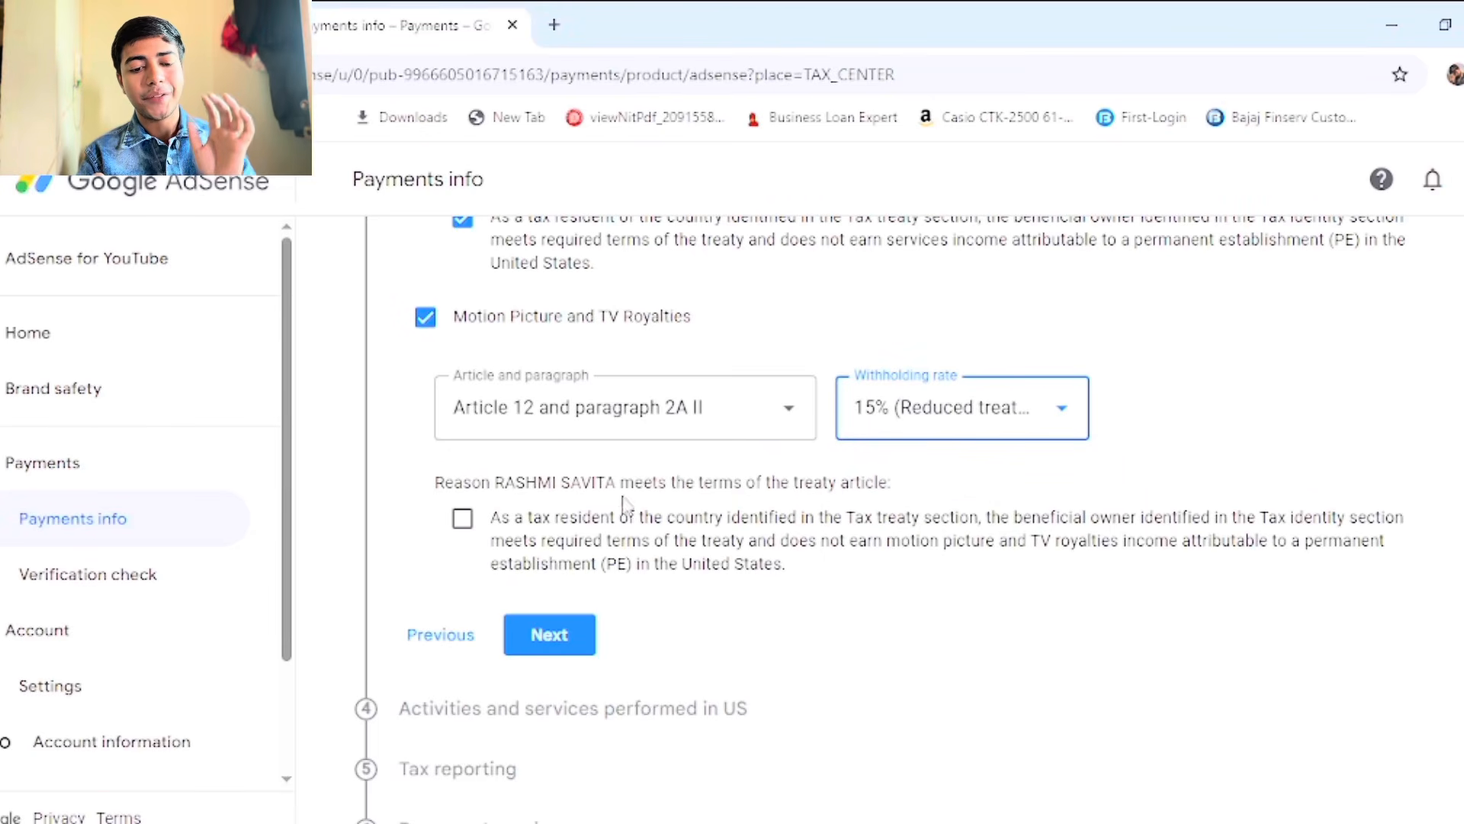
{"action": "left_click", "coordinate": [463, 519]}
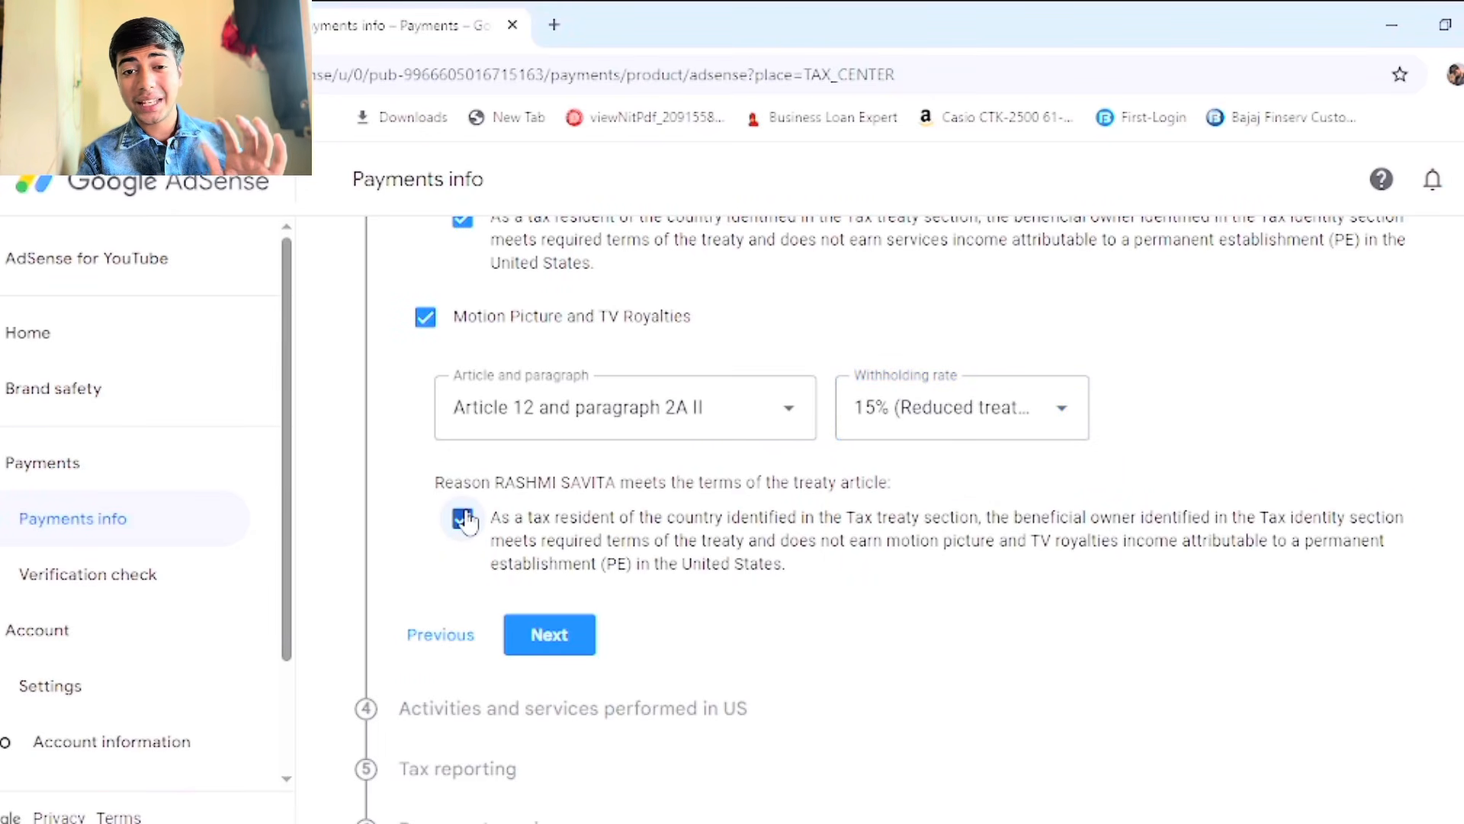
{"action": "left_click", "coordinate": [564, 649]}
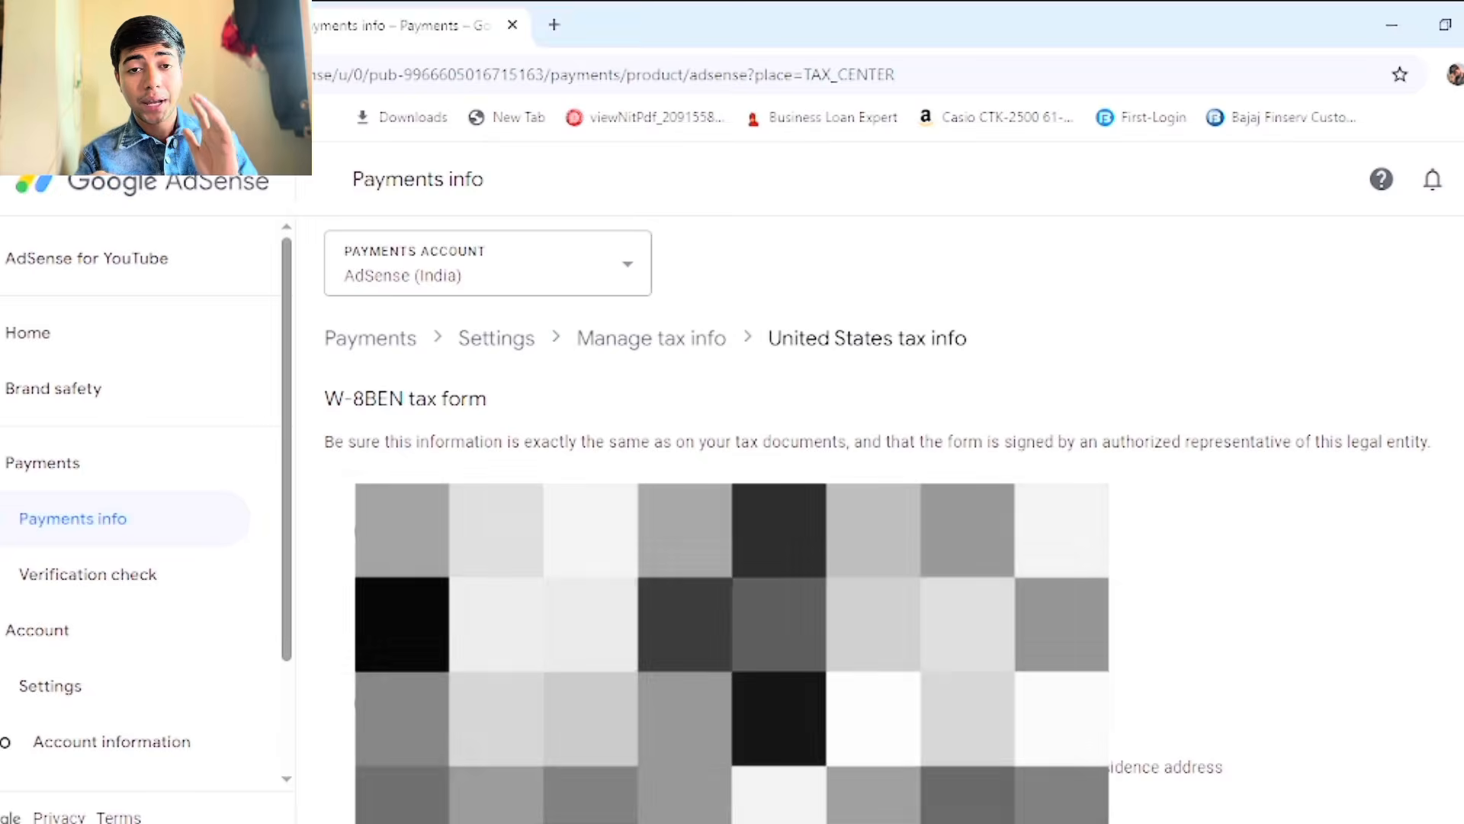
Answer No to activities and services performed in the US, certify they are performed solely outside it, and submit the section
{"action": "scroll", "coordinate": [877, 519], "scroll_direction": "down", "scroll_amount": 2}
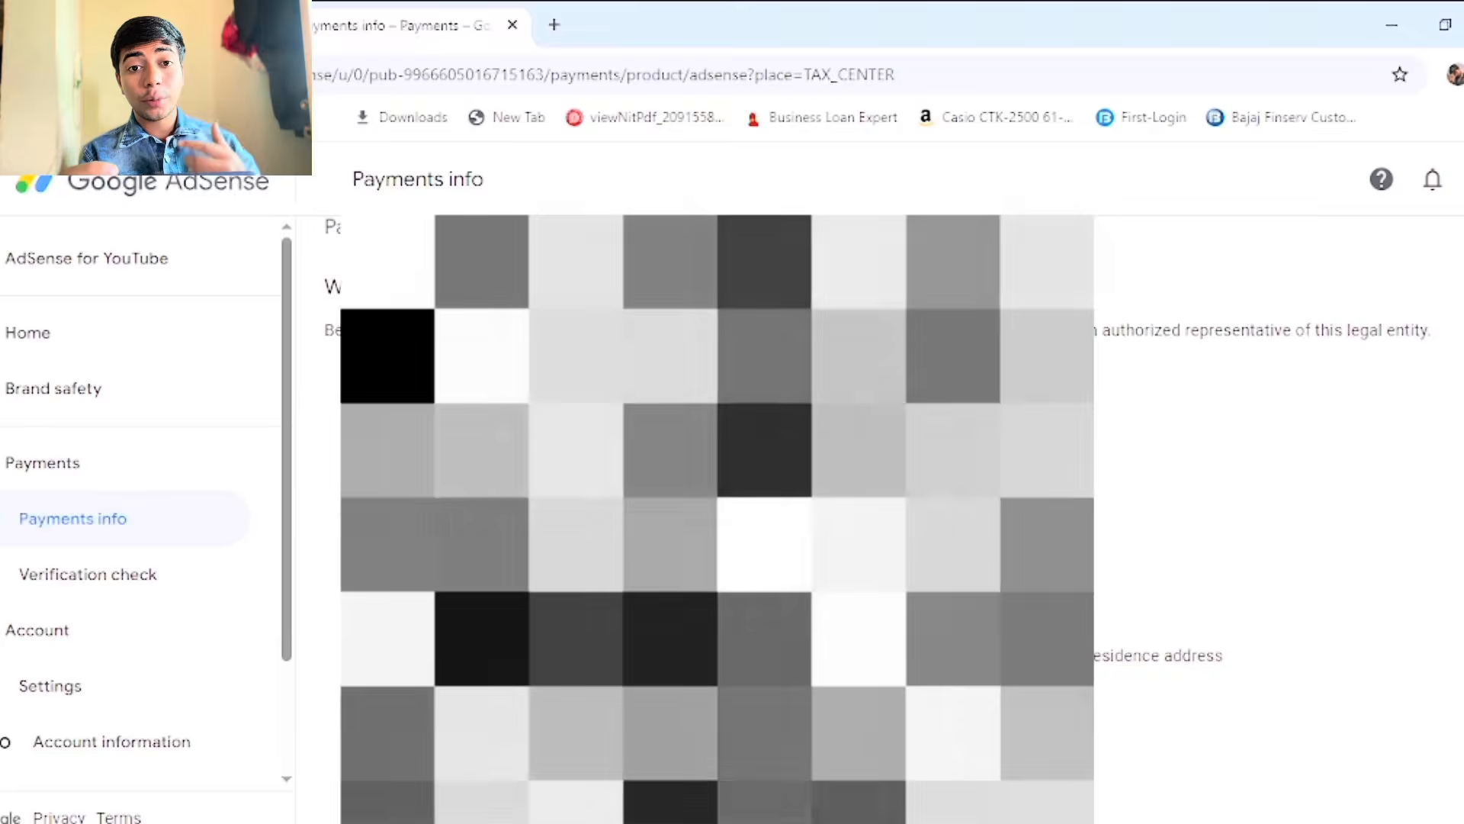
{"action": "scroll", "coordinate": [877, 518], "scroll_direction": "down", "scroll_amount": 4}
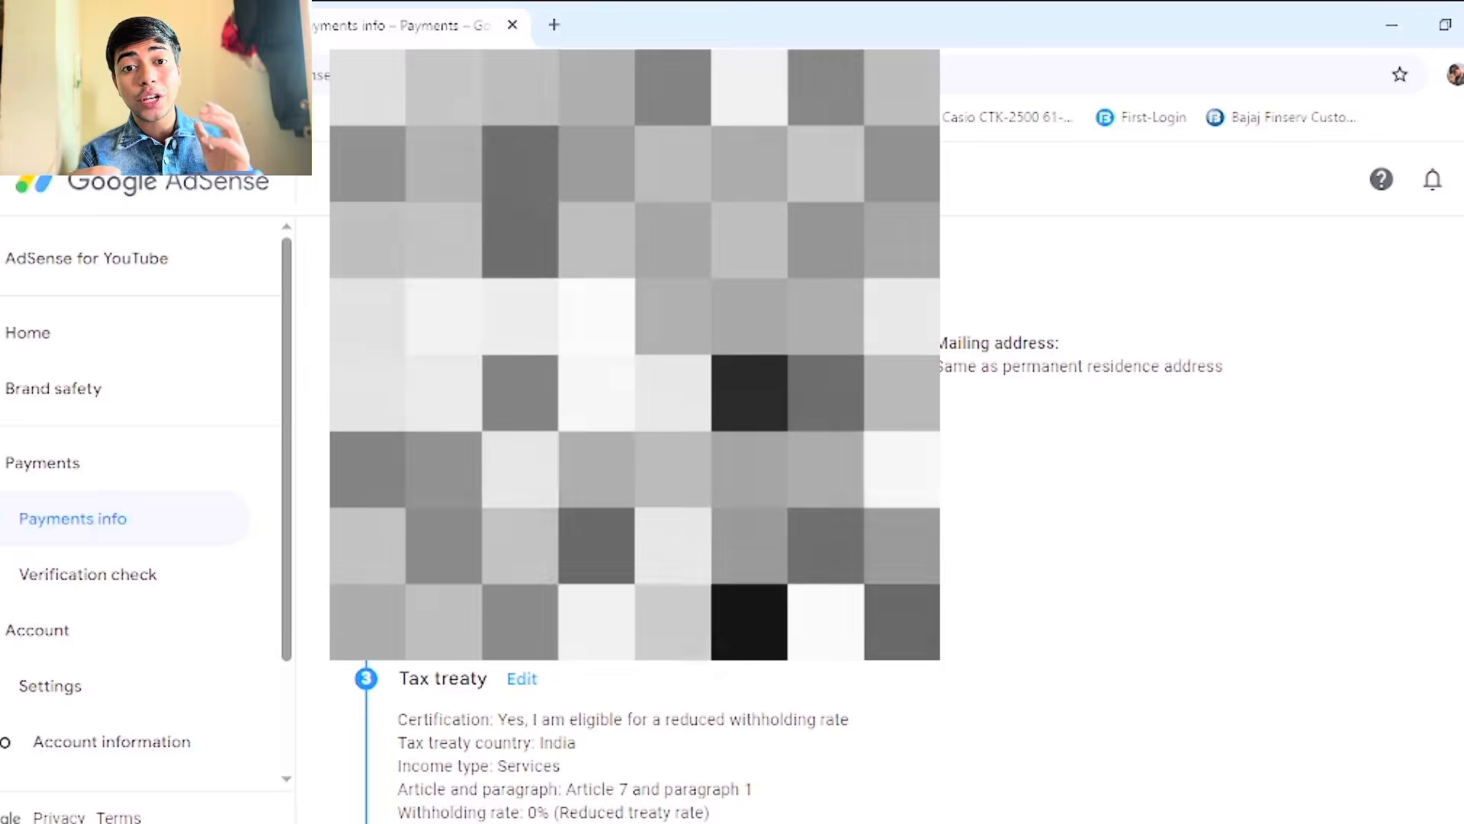
{"action": "scroll", "coordinate": [877, 519], "scroll_direction": "down", "scroll_amount": 5}
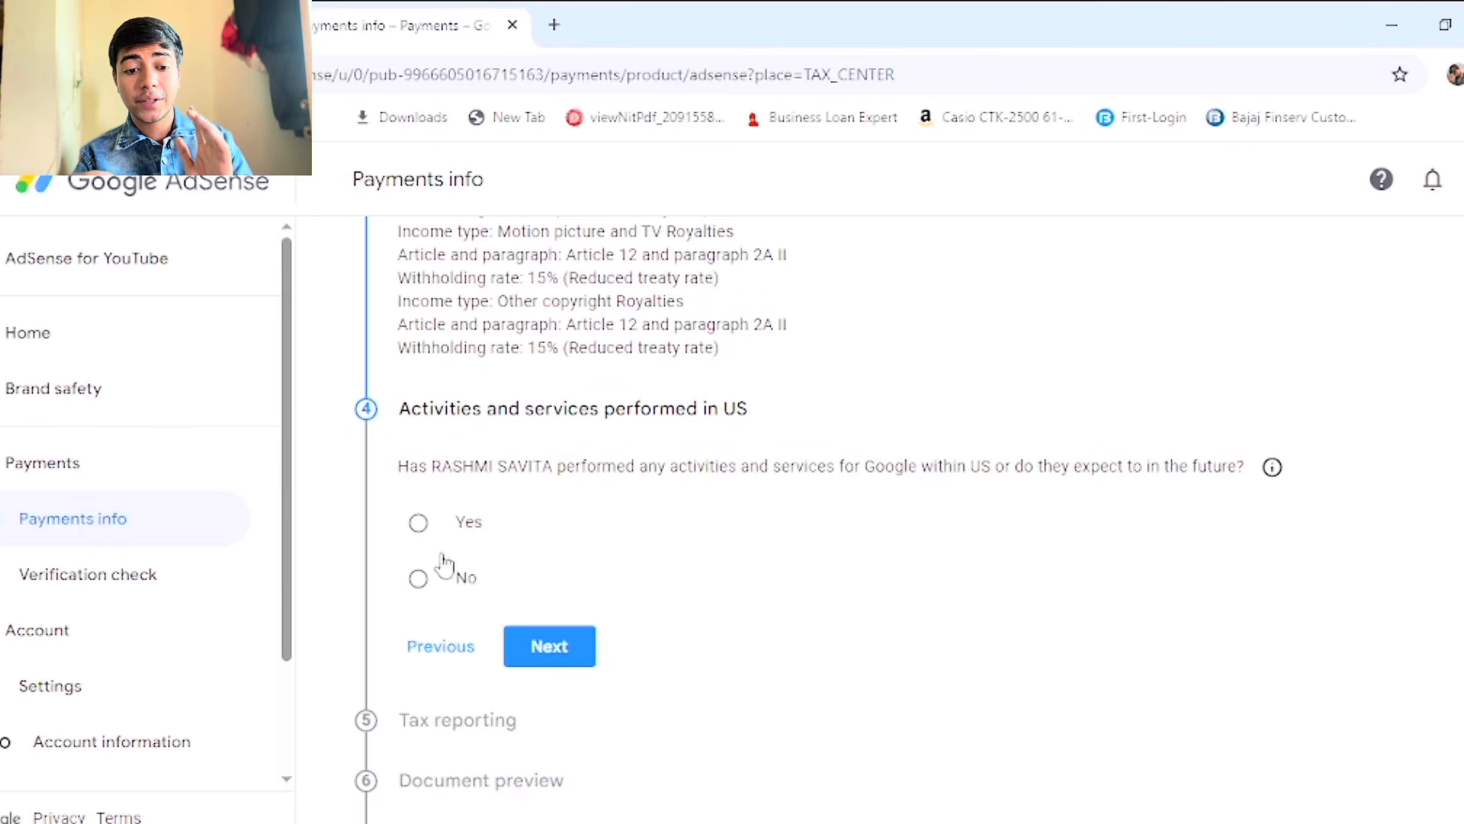
{"action": "left_click", "coordinate": [419, 583]}
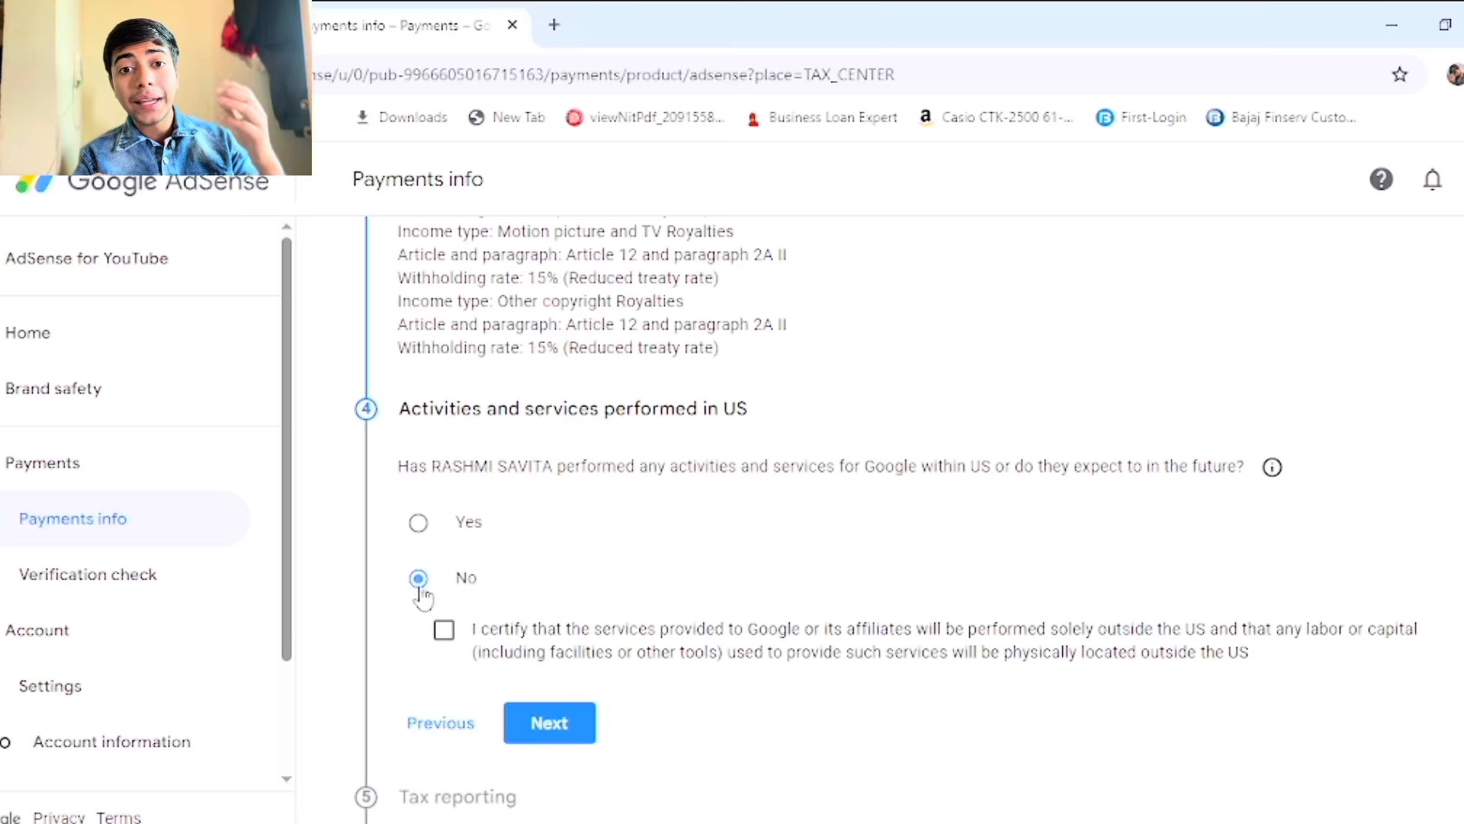
{"action": "left_click", "coordinate": [442, 637]}
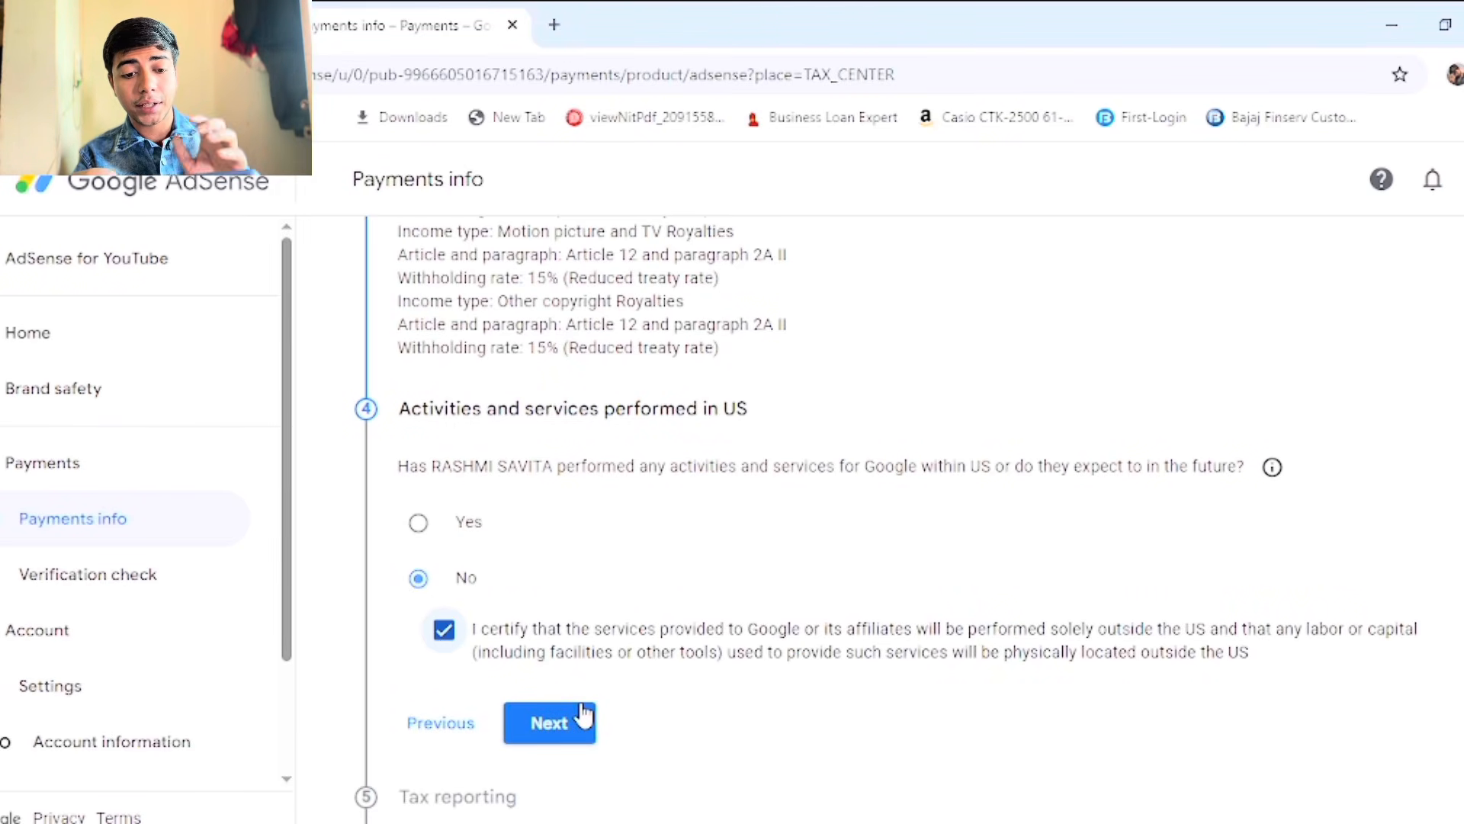
{"action": "left_click", "coordinate": [556, 722]}
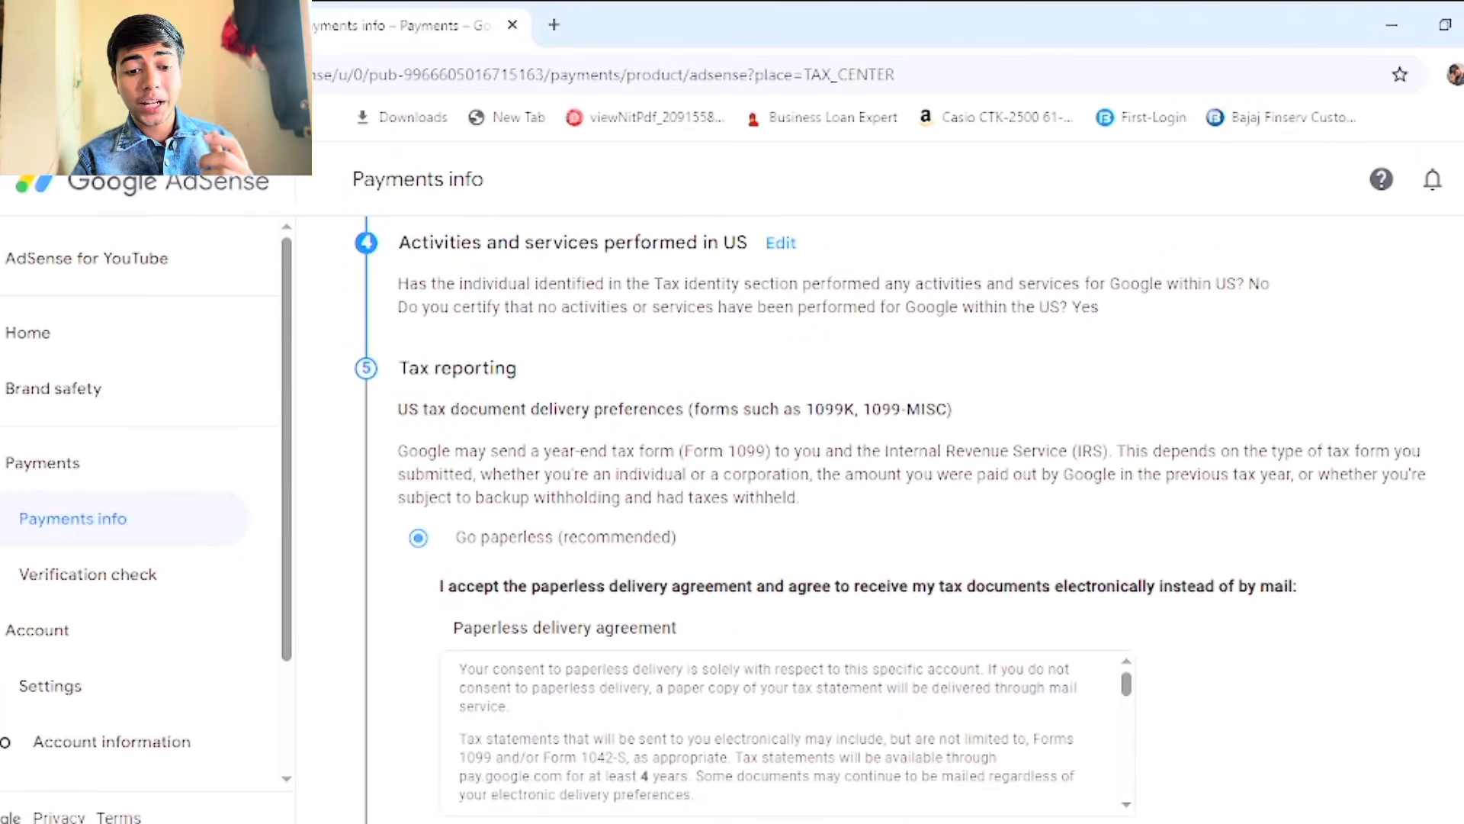
Accept paperless delivery of the tax documents, and confirm the generated W-8BEN documents as reviewed
{"action": "scroll", "coordinate": [1114, 743], "scroll_direction": "down", "scroll_amount": 4}
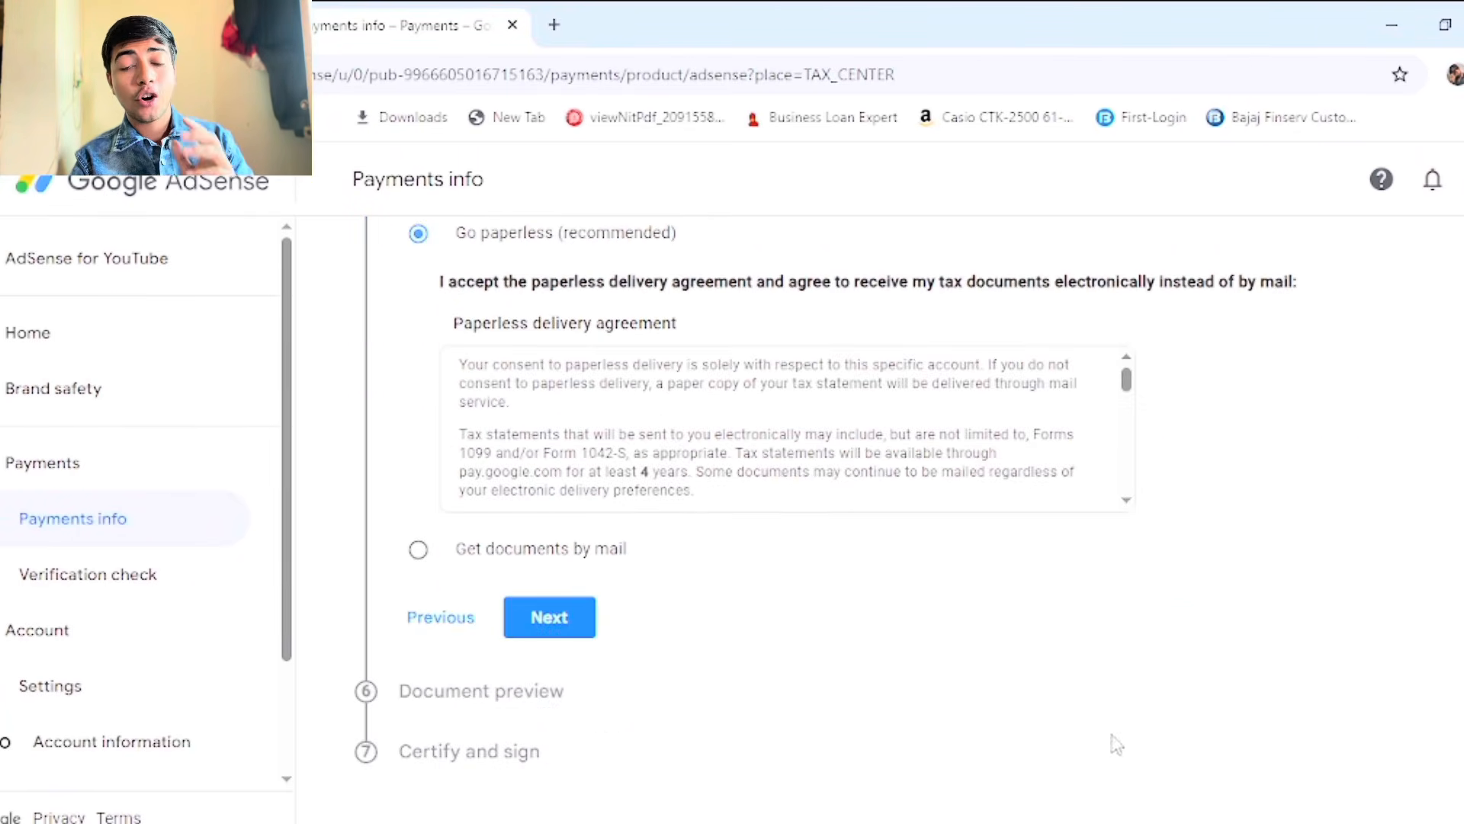
{"action": "left_click", "coordinate": [585, 628]}
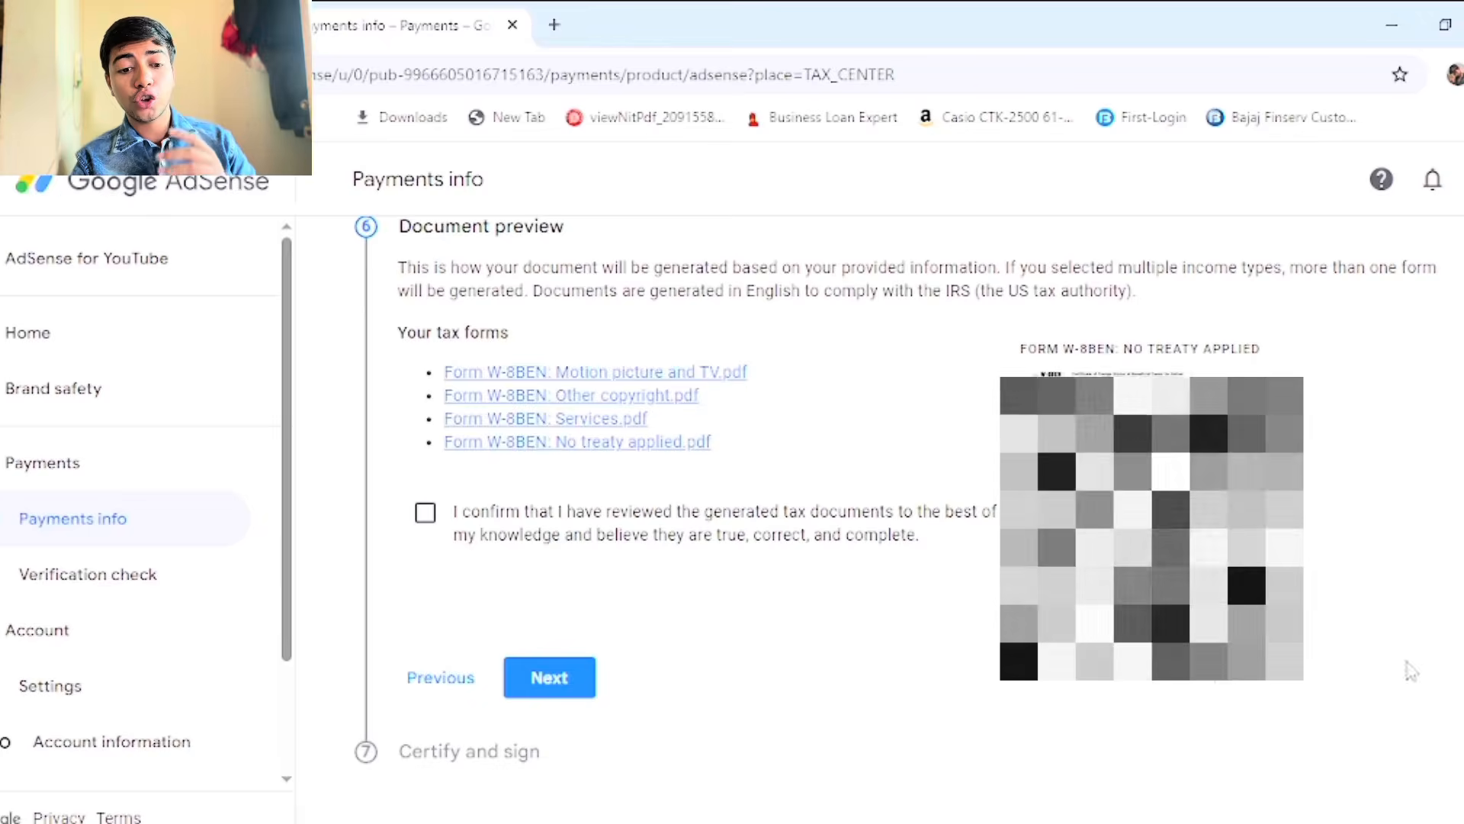
{"action": "scroll", "coordinate": [580, 519], "scroll_direction": "up", "scroll_amount": 4}
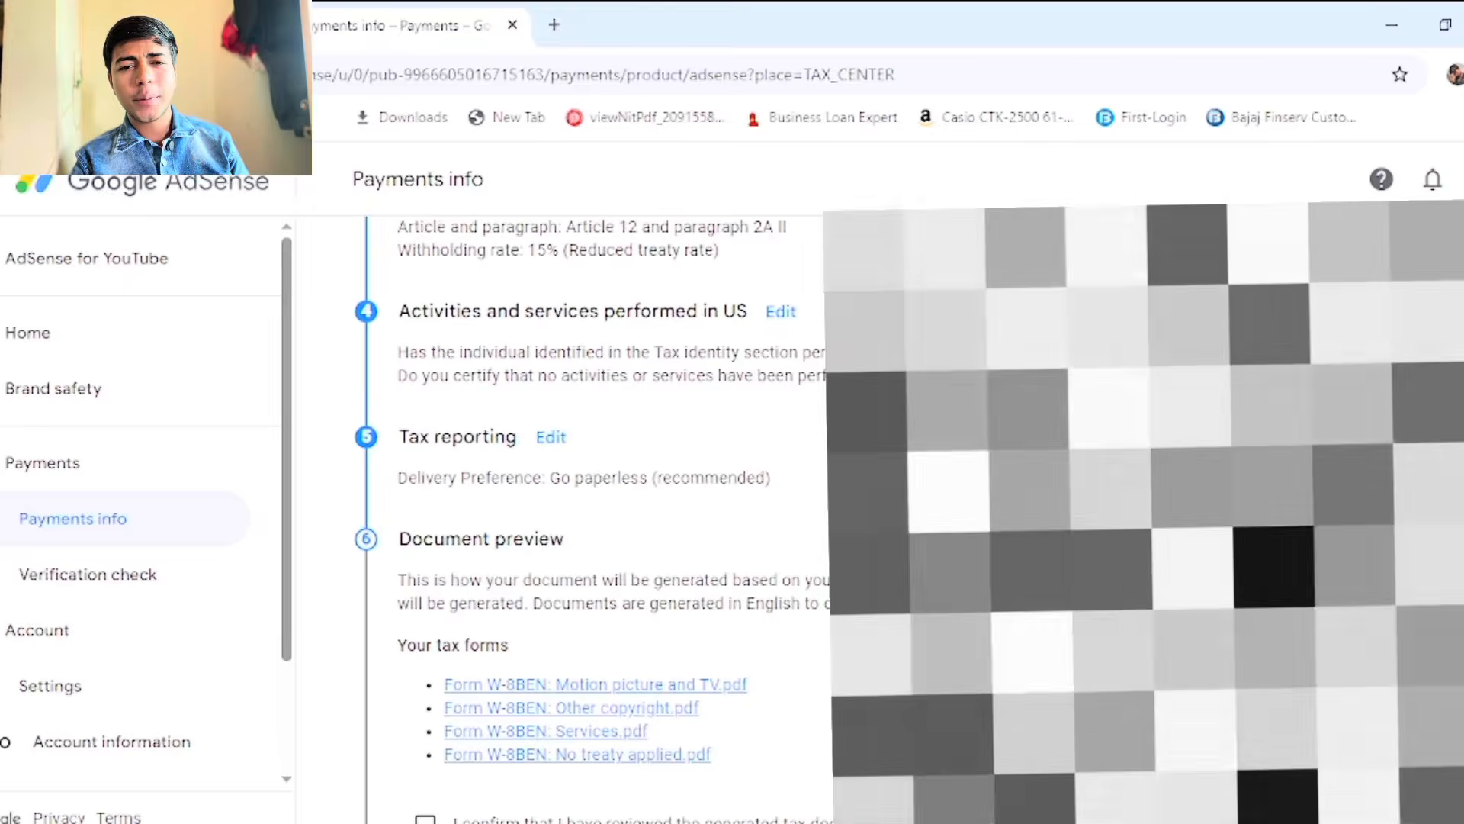
{"action": "scroll", "coordinate": [580, 519], "scroll_direction": "down", "scroll_amount": 2}
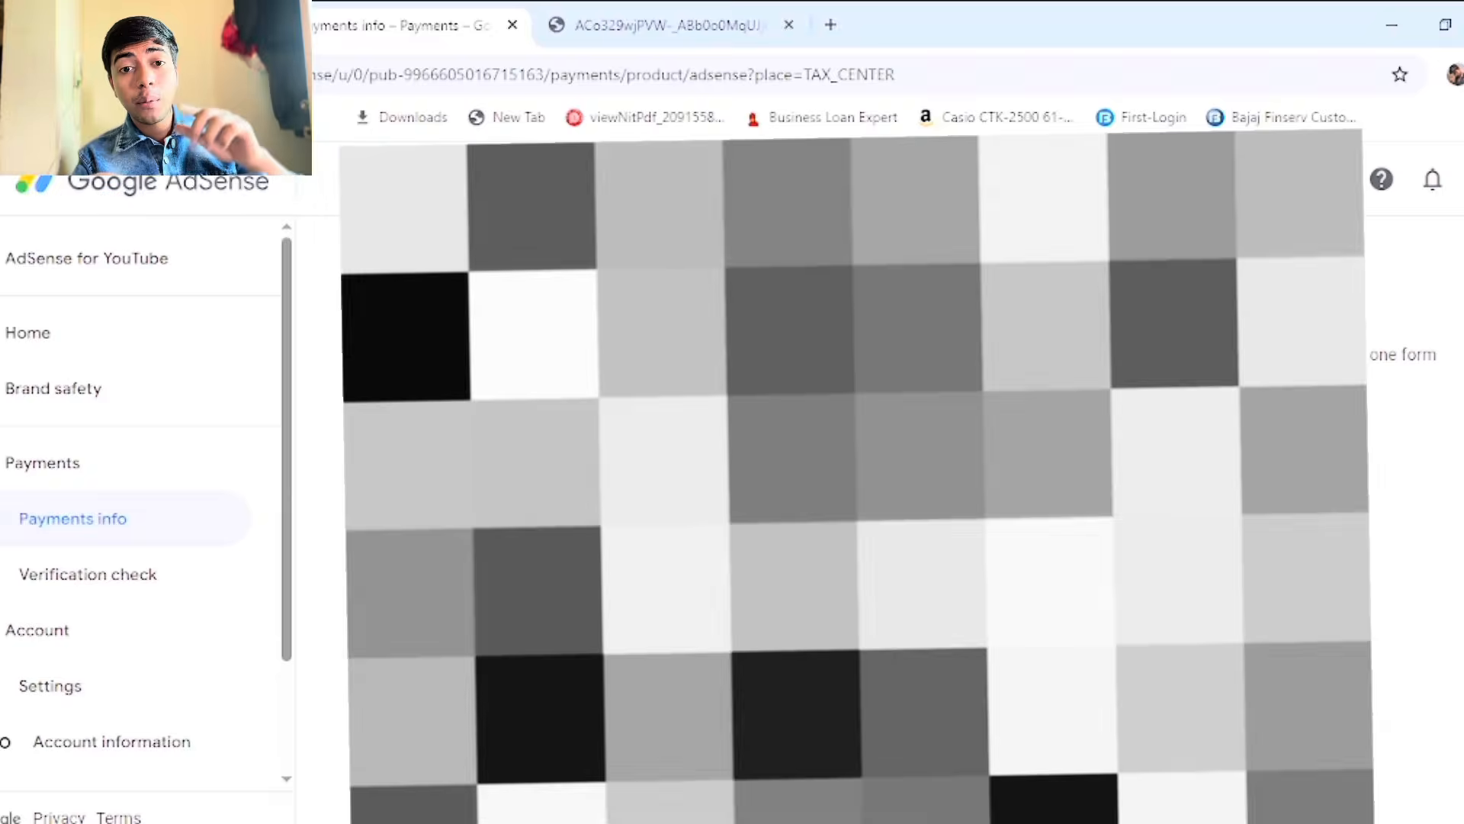
{"action": "scroll", "coordinate": [579, 518], "scroll_direction": "down", "scroll_amount": 1}
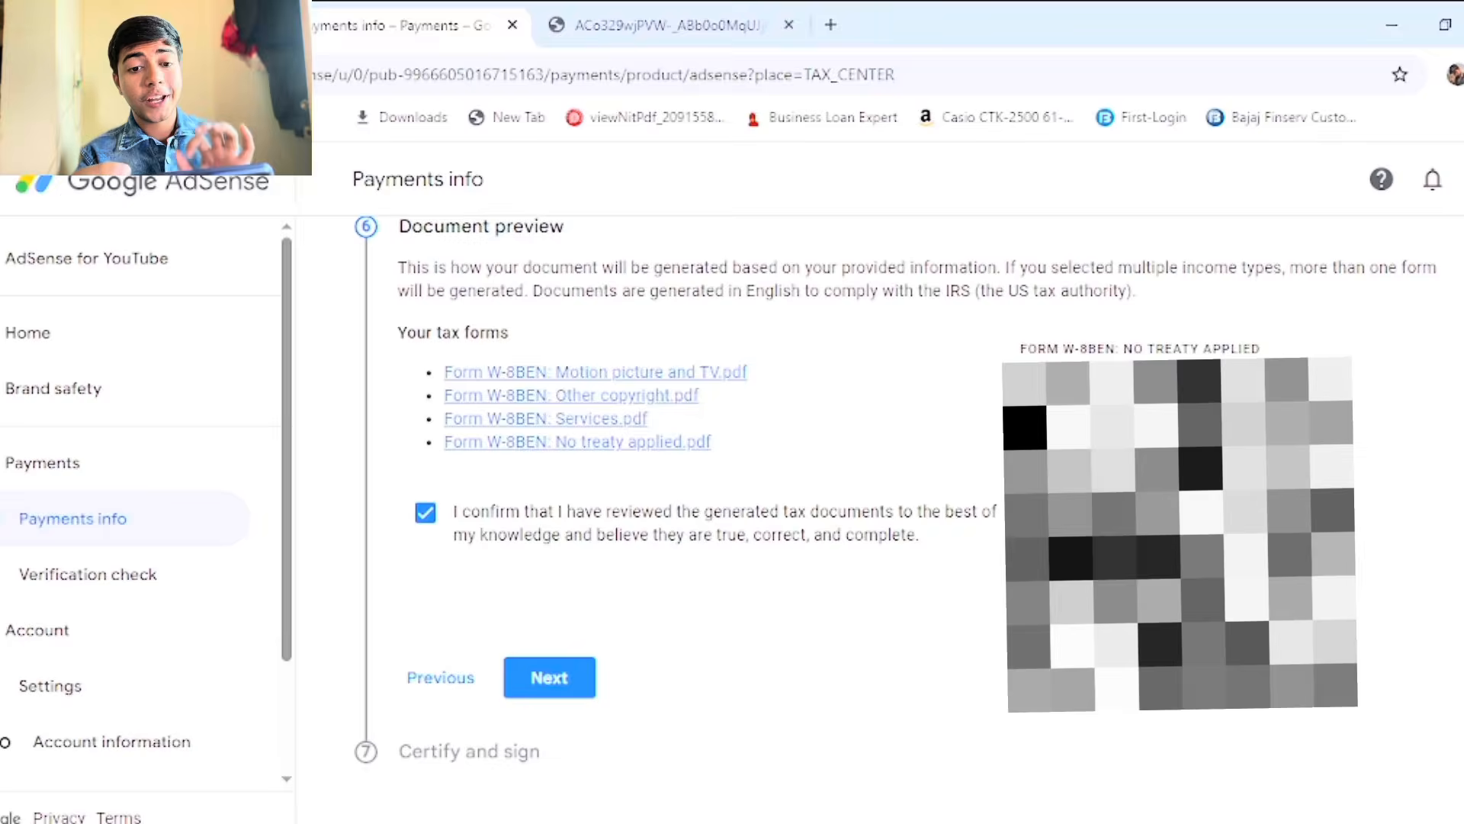
{"action": "left_click", "coordinate": [548, 678]}
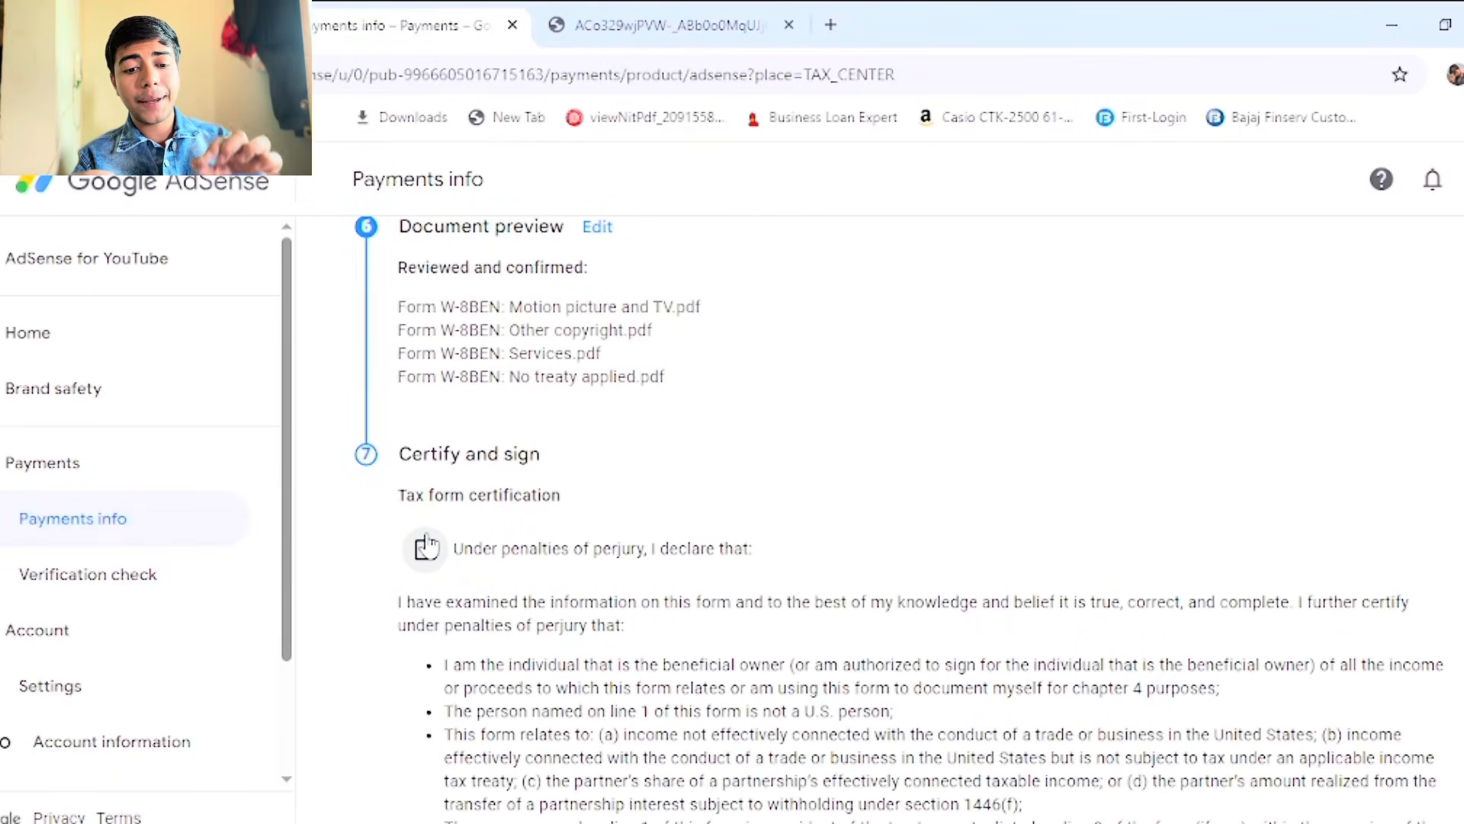
Accept the tax form certification declared under penalties of perjury
{"action": "left_click", "coordinate": [426, 551]}
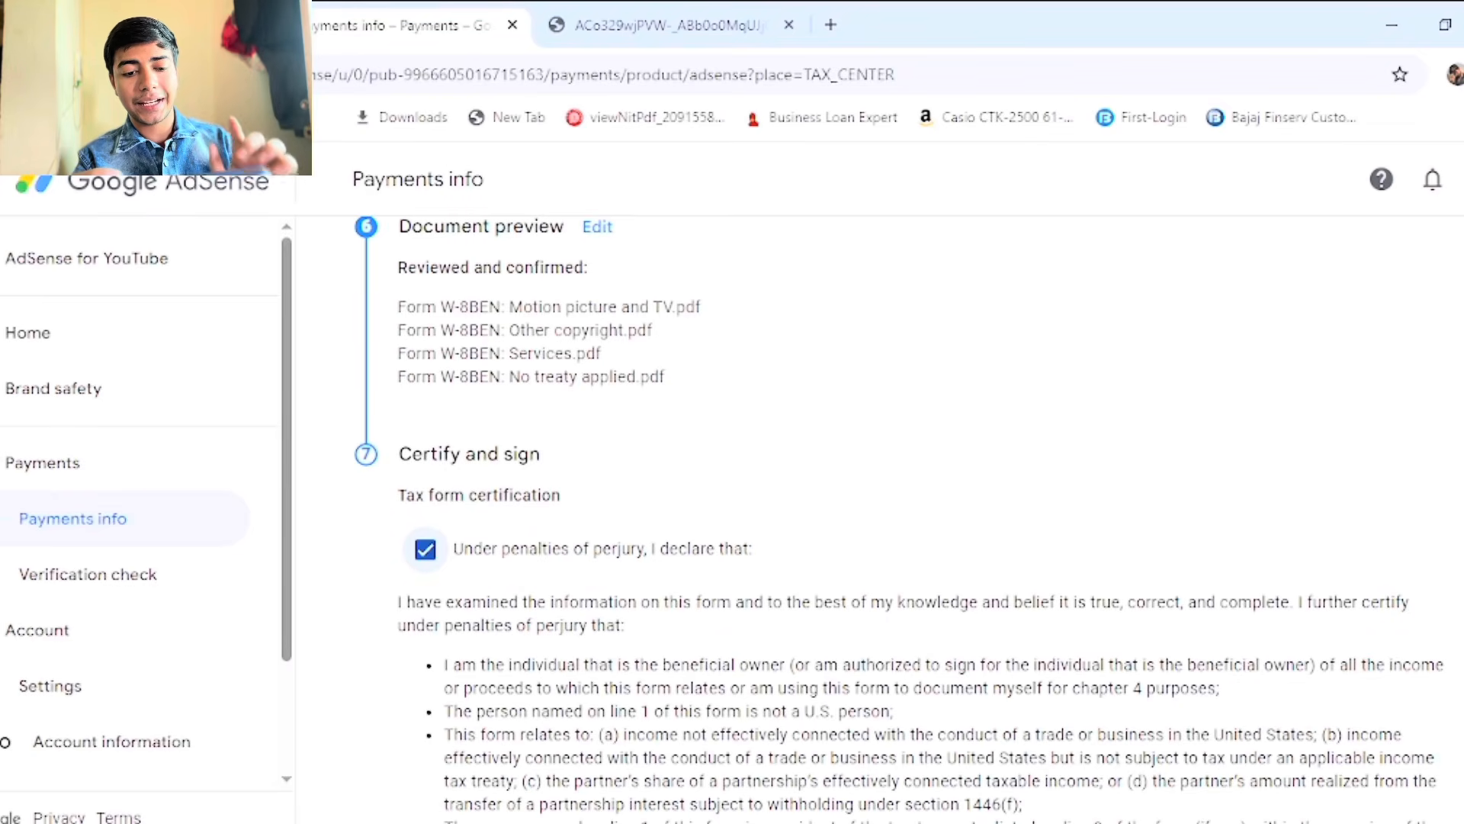
{"action": "scroll", "coordinate": [900, 519], "scroll_direction": "down", "scroll_amount": 3}
{"action": "scroll", "coordinate": [428, 568], "scroll_direction": "down", "scroll_amount": 7}
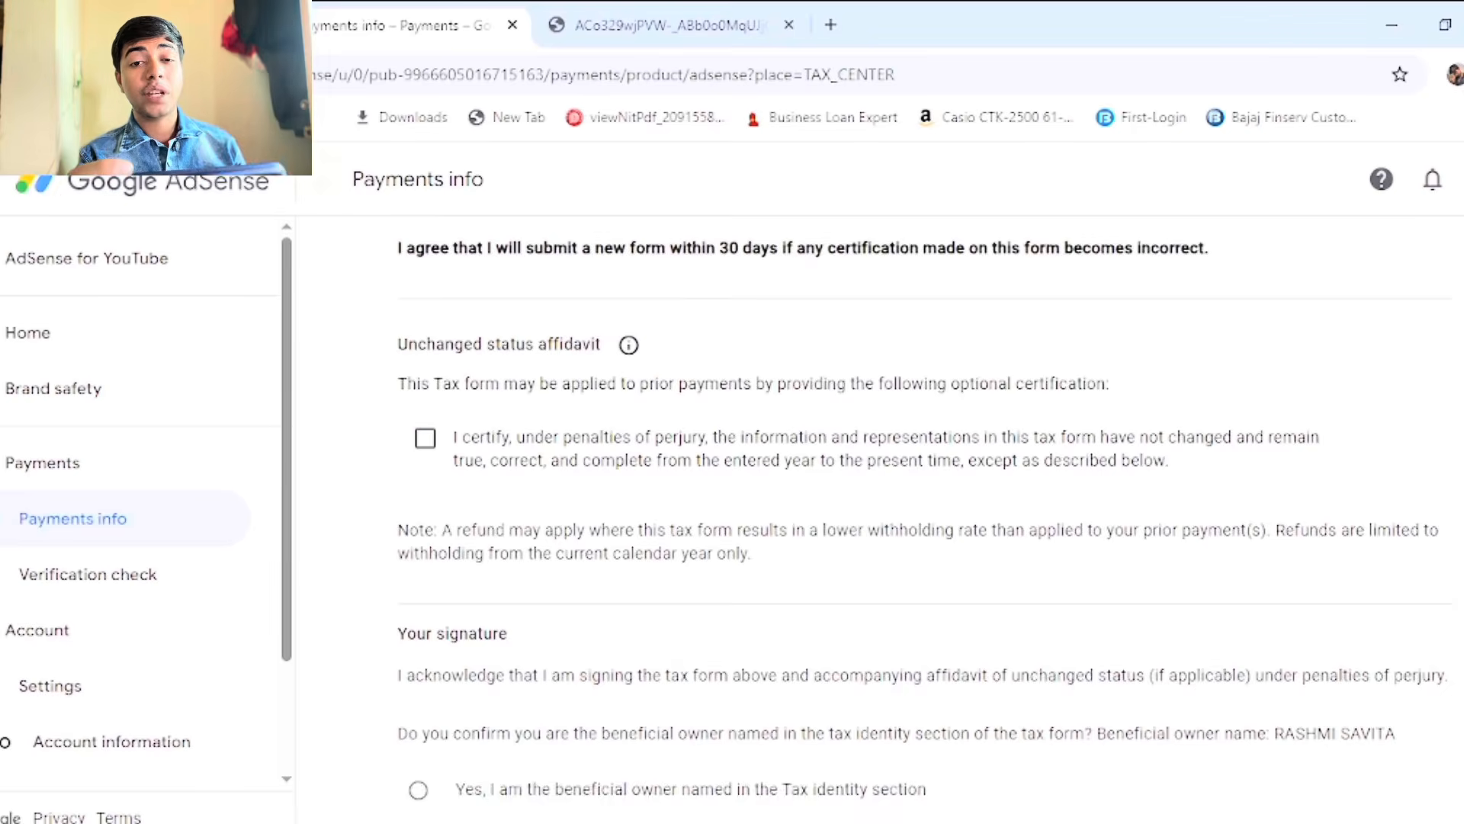
Certify the unchanged status affidavit from January 1, 2025, and enter 06/11/2025 as the description and date of change
{"action": "scroll", "coordinate": [429, 568], "scroll_direction": "up", "scroll_amount": 2}
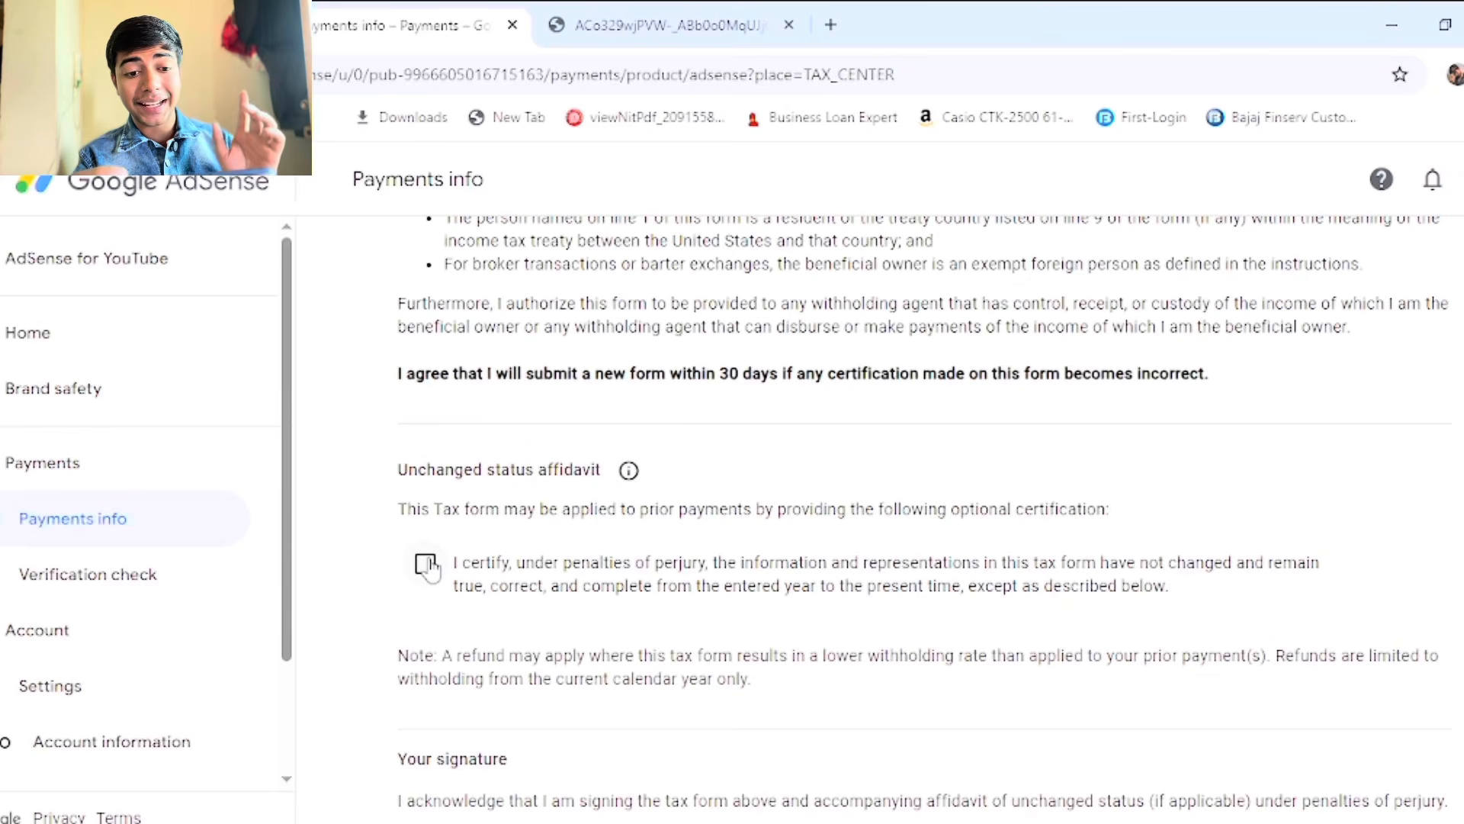
{"action": "left_click", "coordinate": [426, 564]}
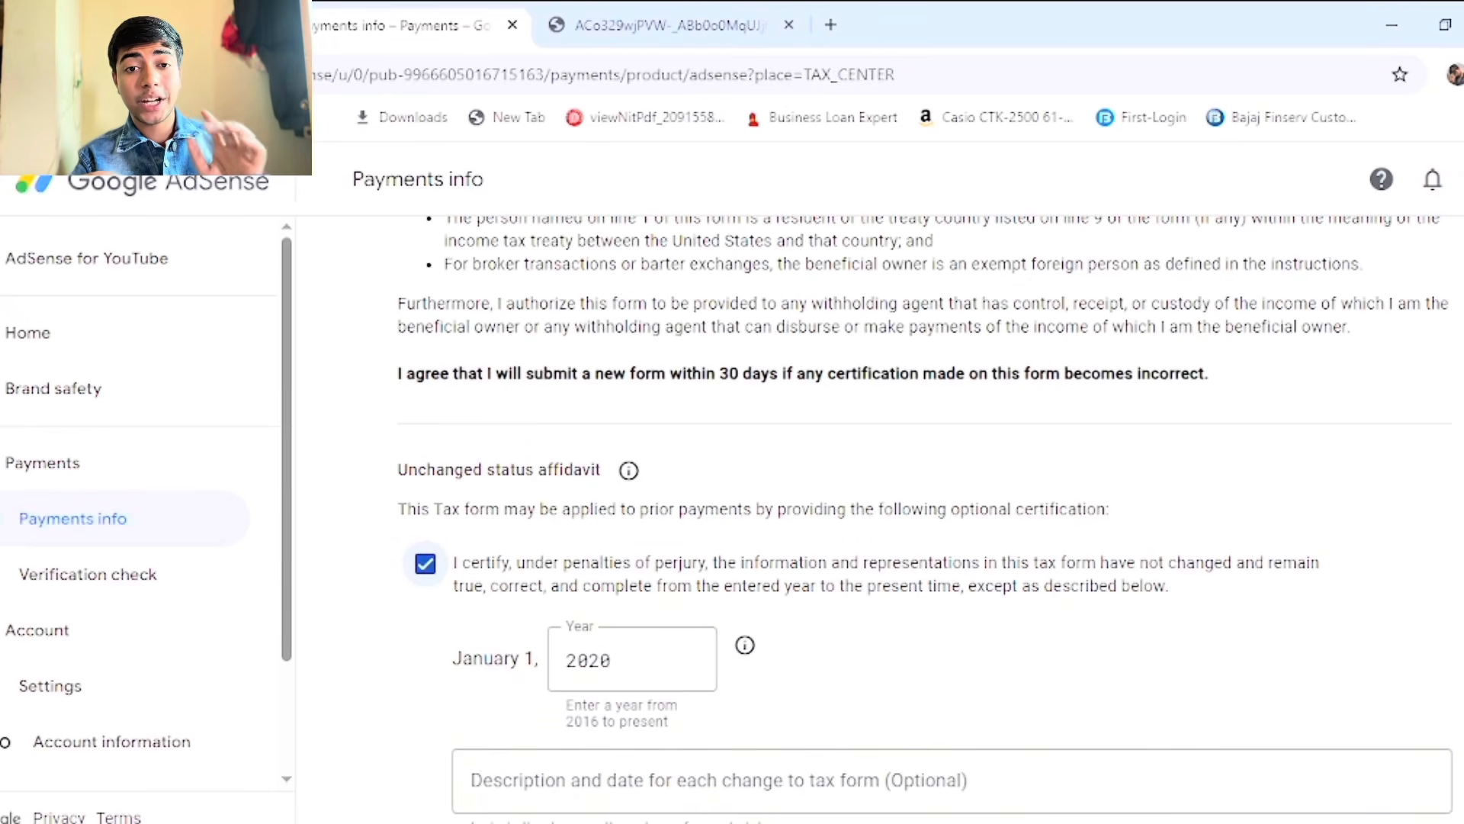
{"action": "scroll", "coordinate": [648, 488], "scroll_direction": "down", "scroll_amount": 3}
{"action": "double_click", "coordinate": [649, 459]}
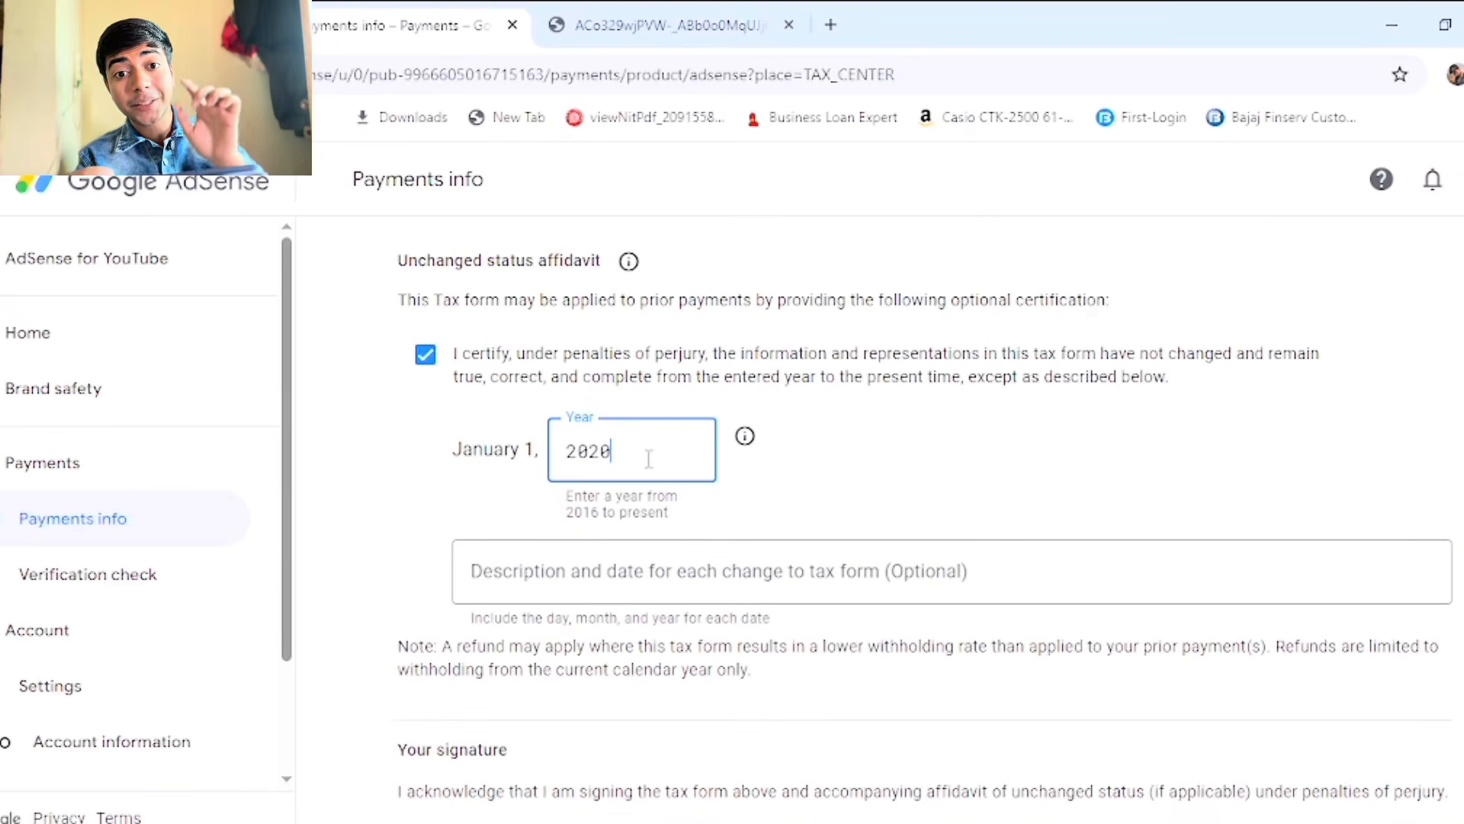
{"action": "type", "text": "2025"}
{"action": "key", "text": "Tab"}
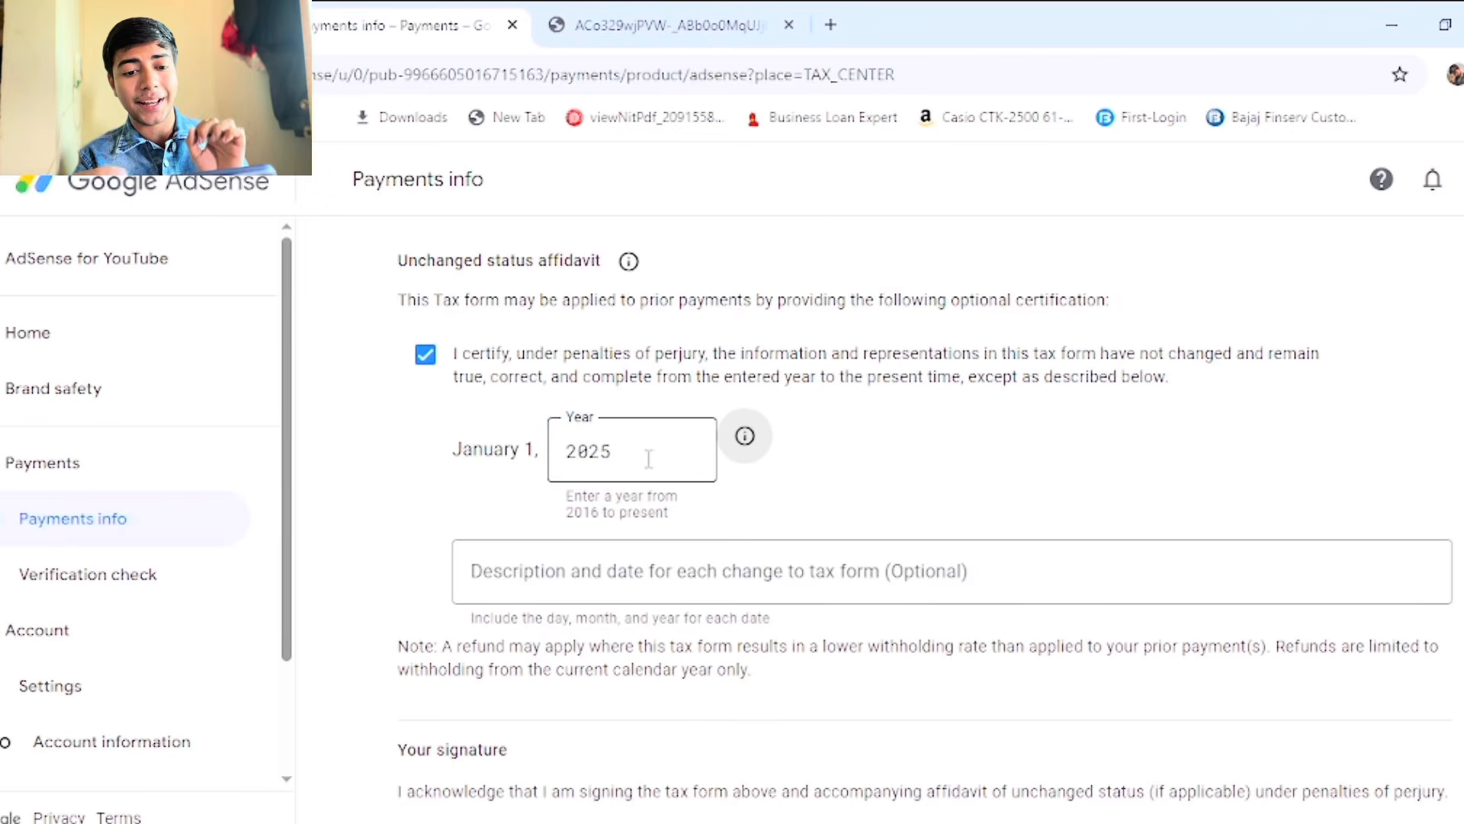
{"action": "left_click", "coordinate": [676, 574]}
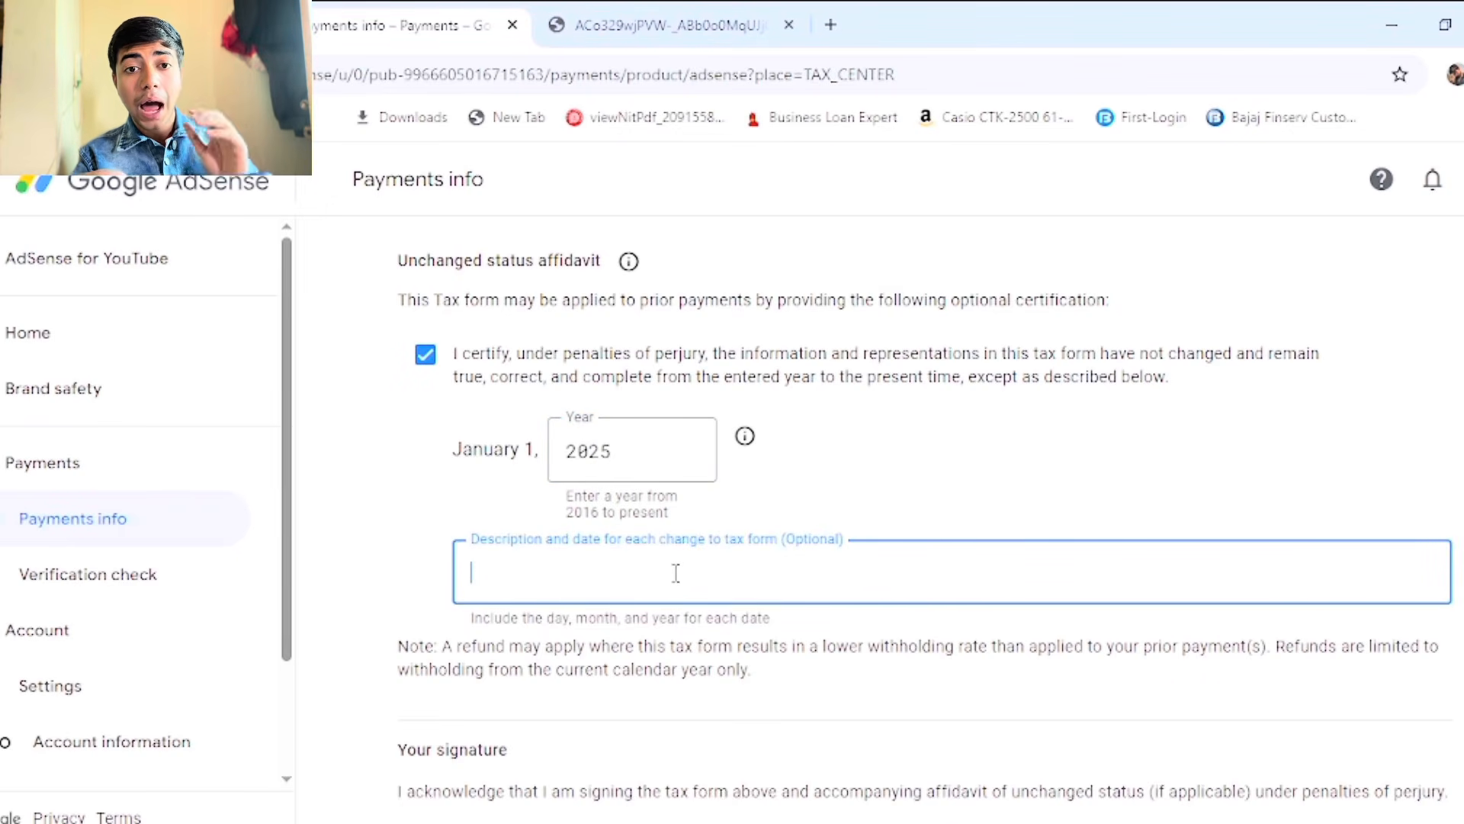
{"action": "type", "text": "06/11/2025"}
Confirm being the beneficial owner named in the tax identity section and submit the tax form
{"action": "scroll", "coordinate": [676, 574], "scroll_direction": "down", "scroll_amount": 5}
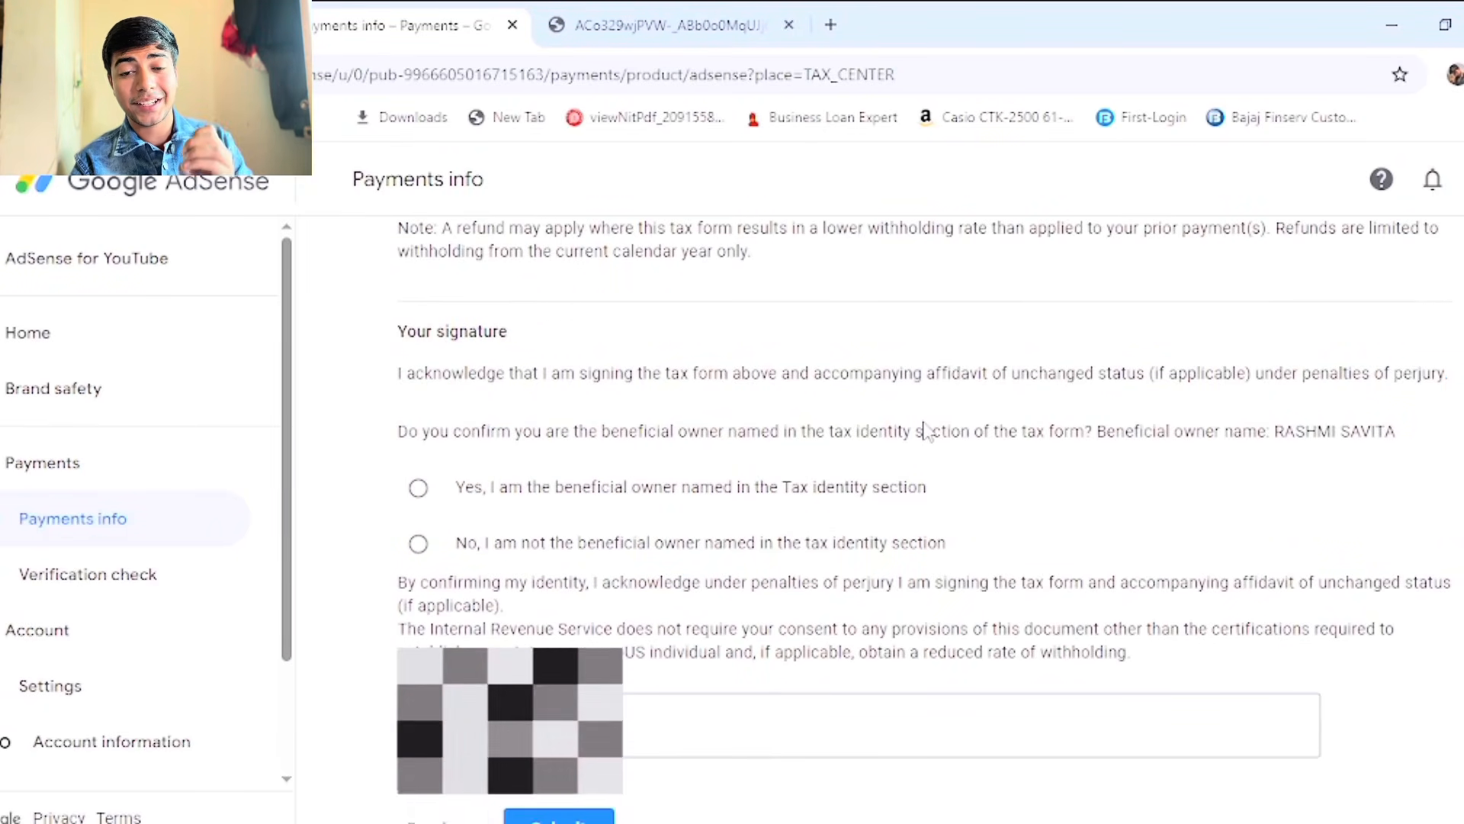
{"action": "left_click", "coordinate": [418, 487]}
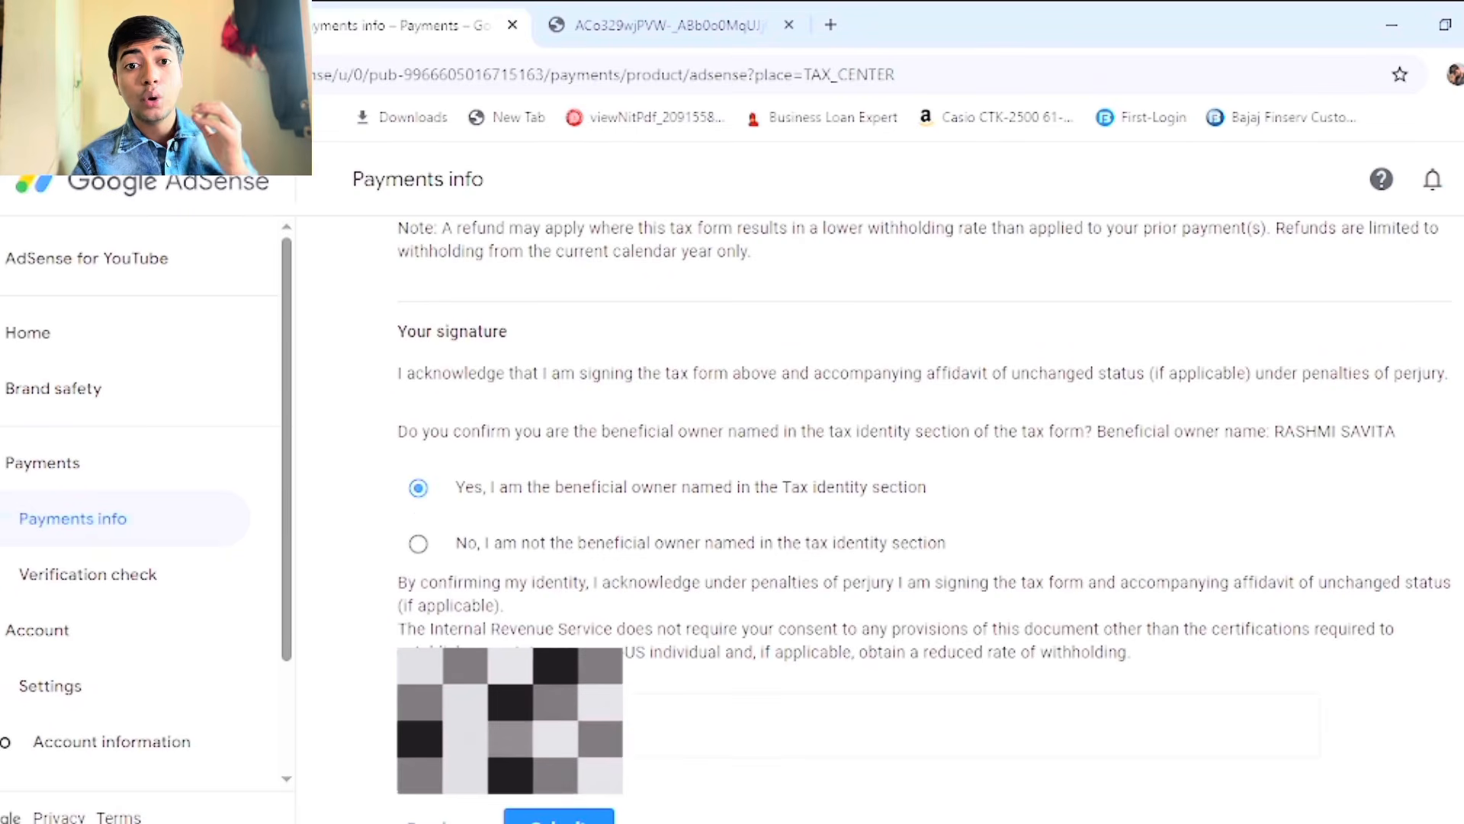
{"action": "scroll", "coordinate": [877, 495], "scroll_direction": "down", "scroll_amount": 1}
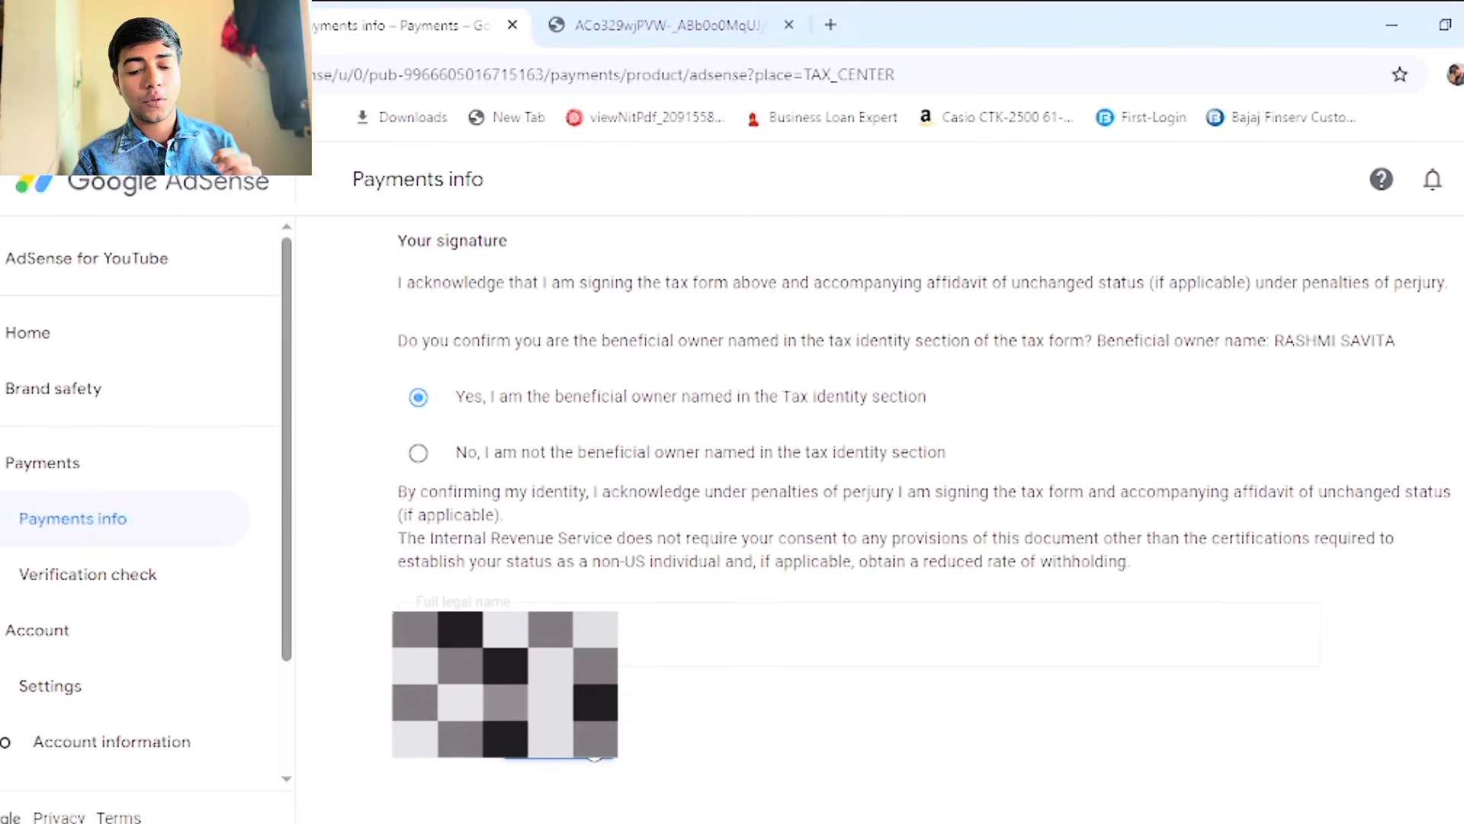
{"action": "left_click", "coordinate": [559, 736]}
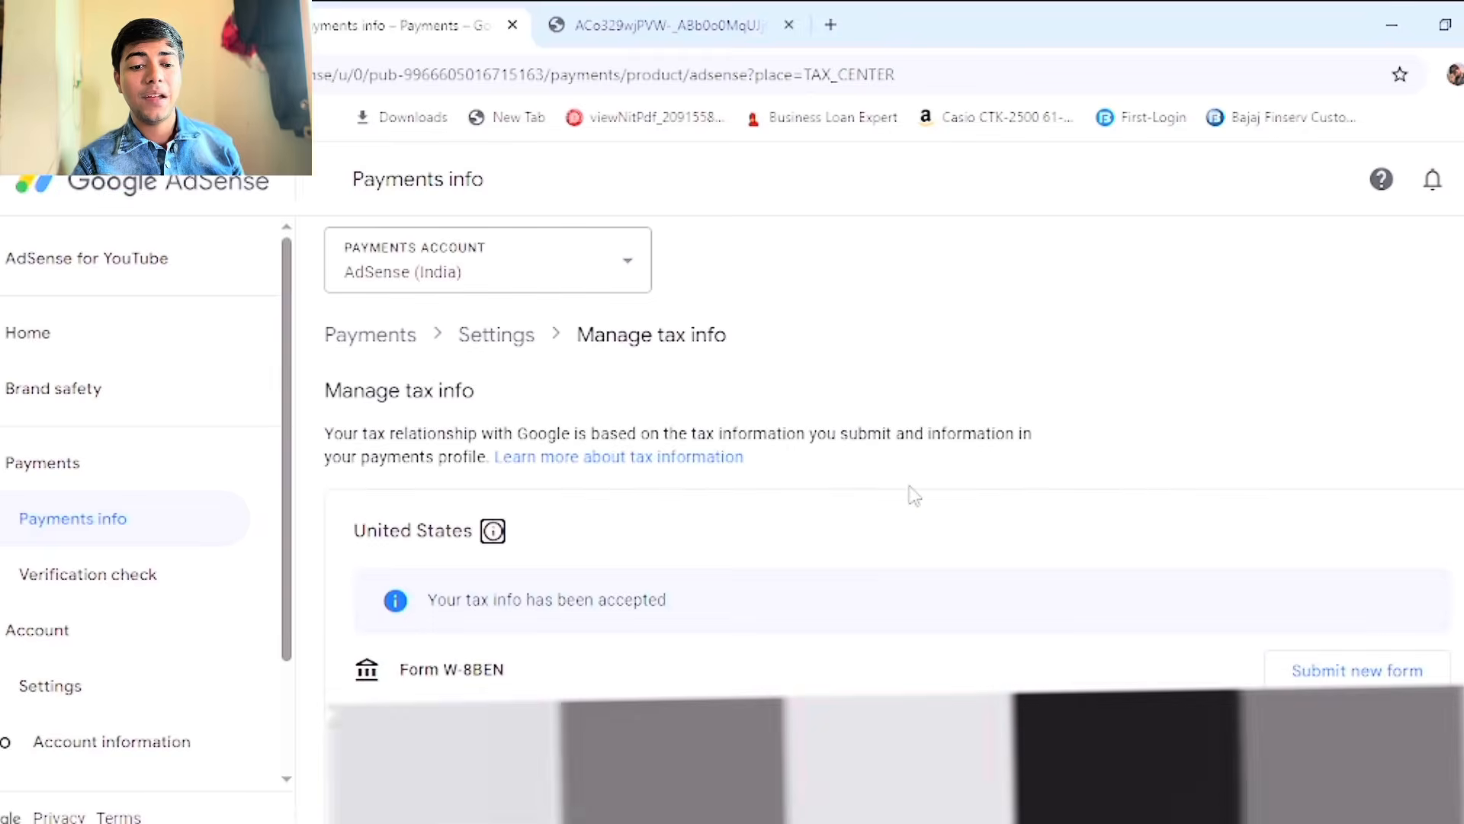